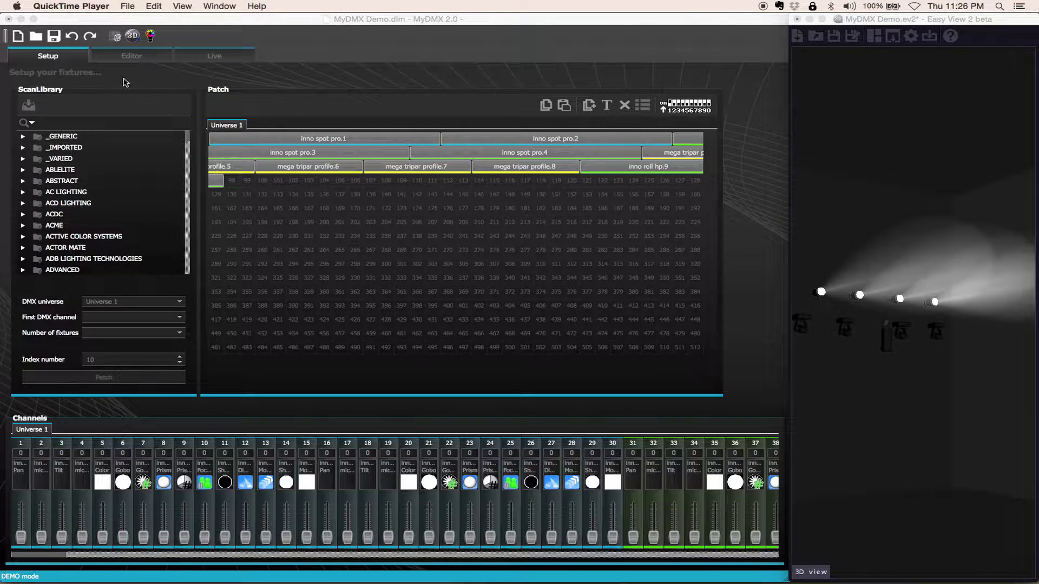
- Switch to the Editor tab and open the Blackout scene's Trigger settings
click(120, 59)
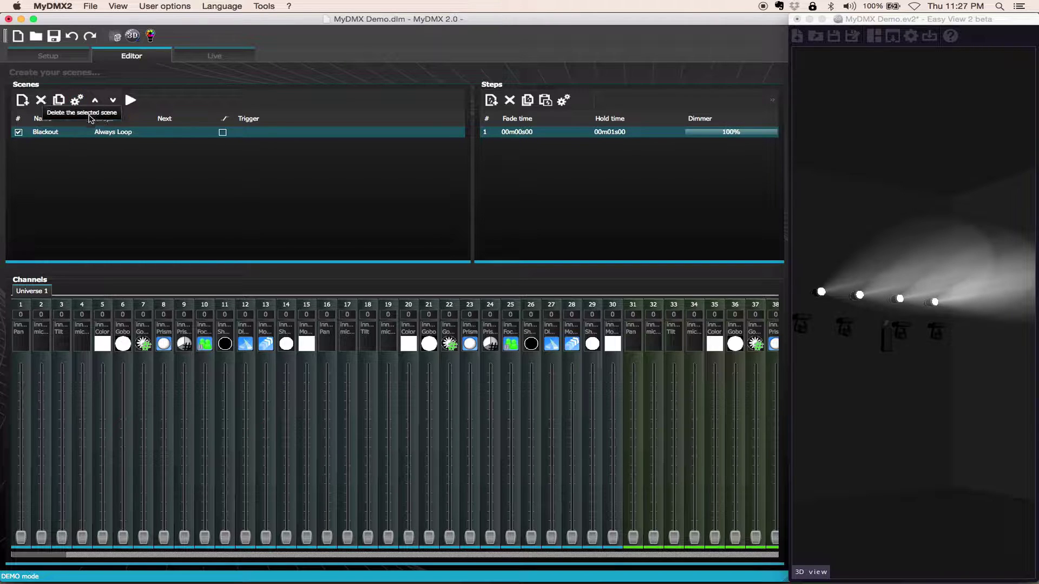
click(79, 101)
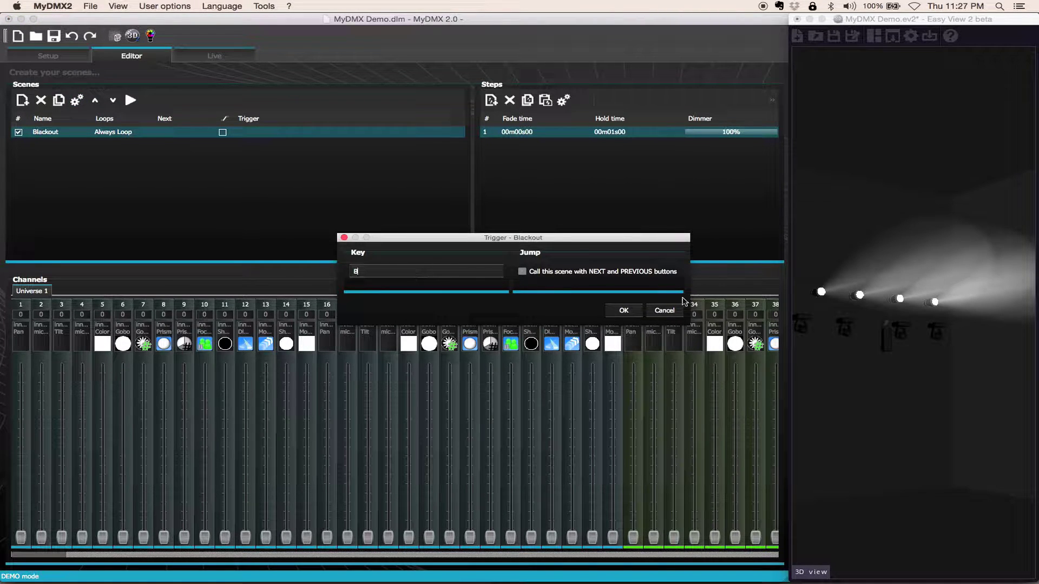
- Assign key B to Blackout, check it in Live, then enable Jump for NEXT/PREVIOUS
click(622, 310)
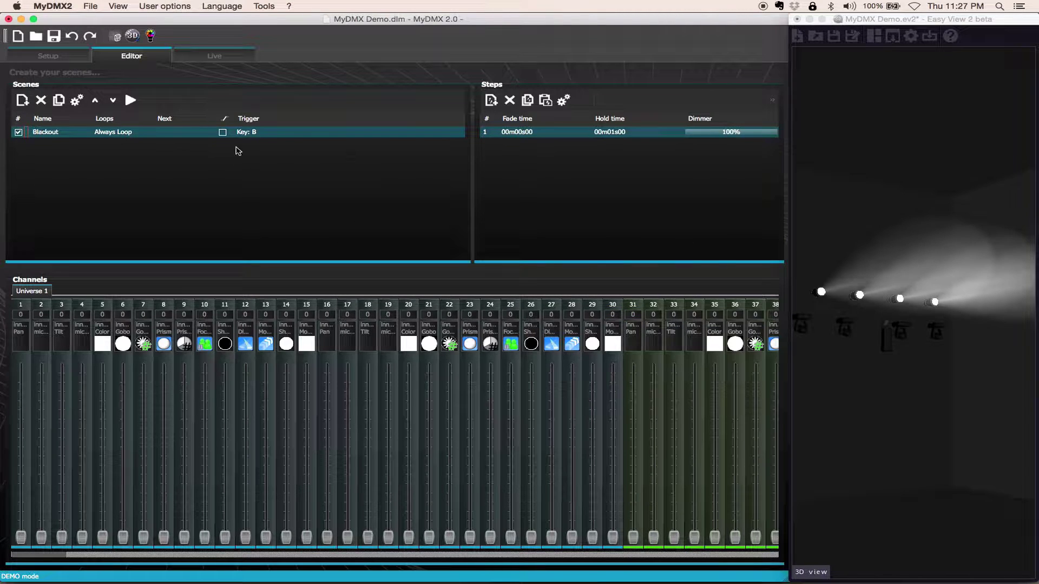
click(205, 56)
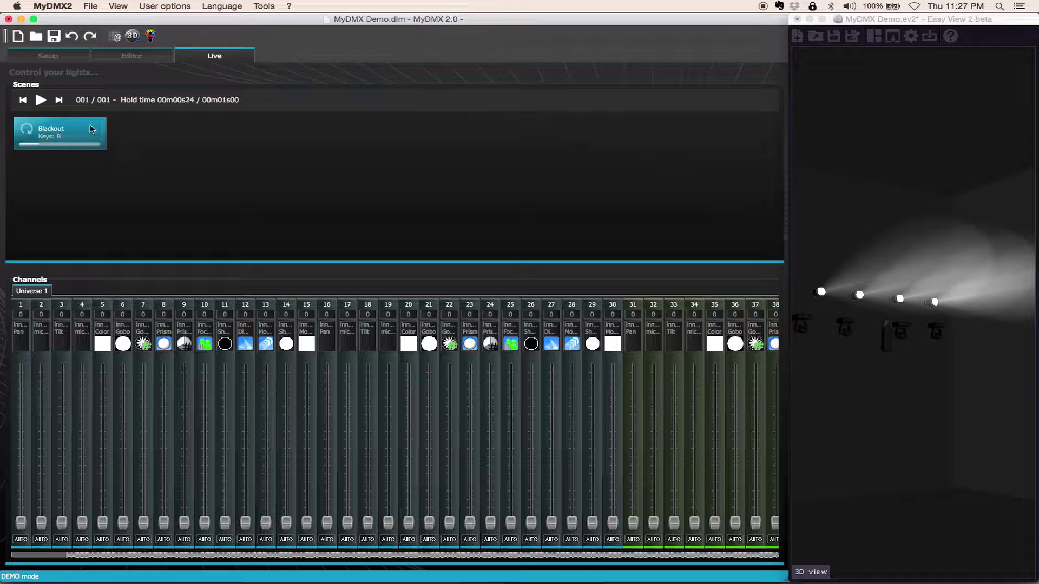
click(132, 56)
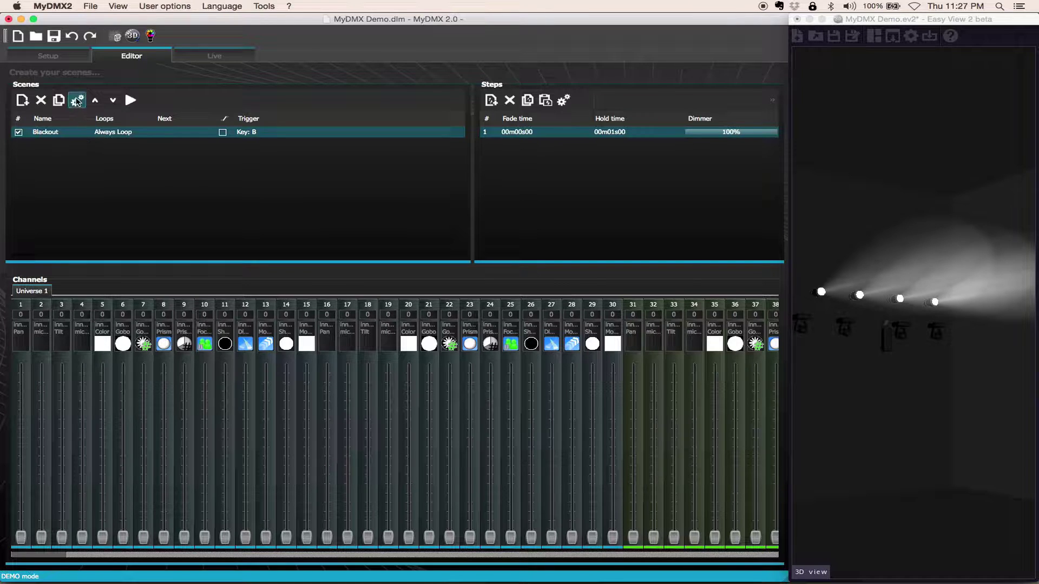
click(77, 101)
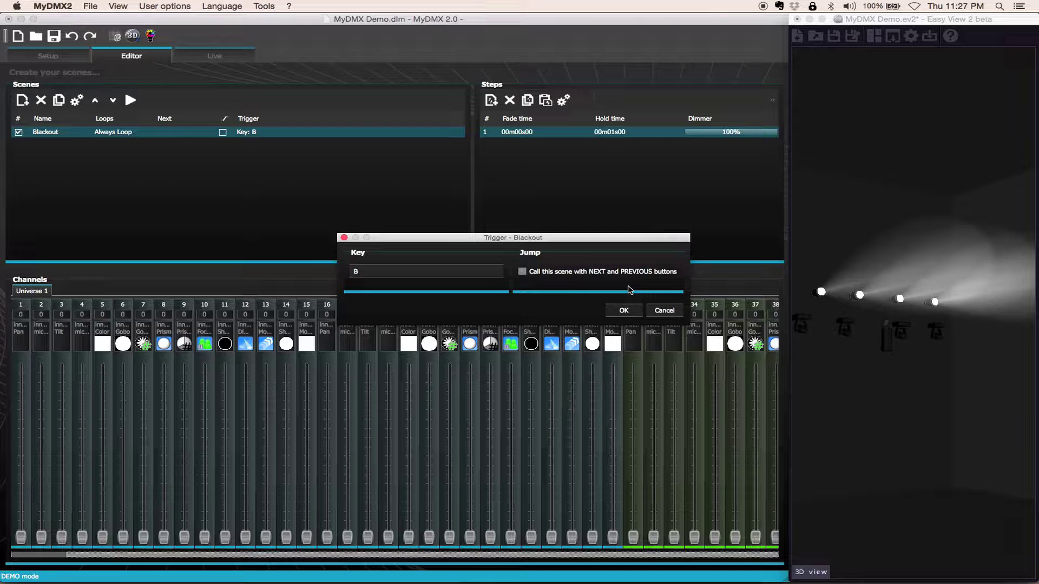
click(523, 272)
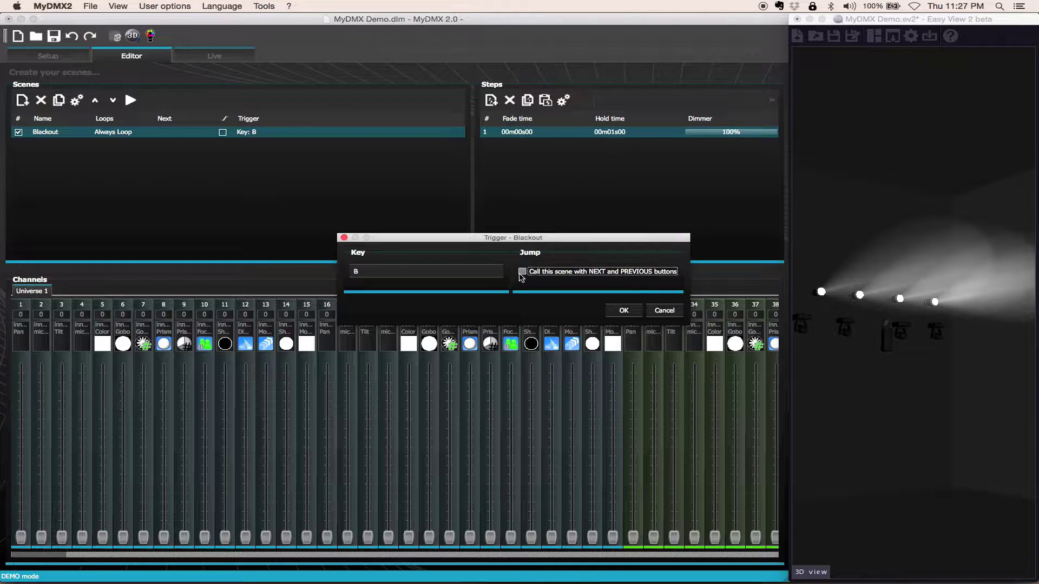
click(638, 314)
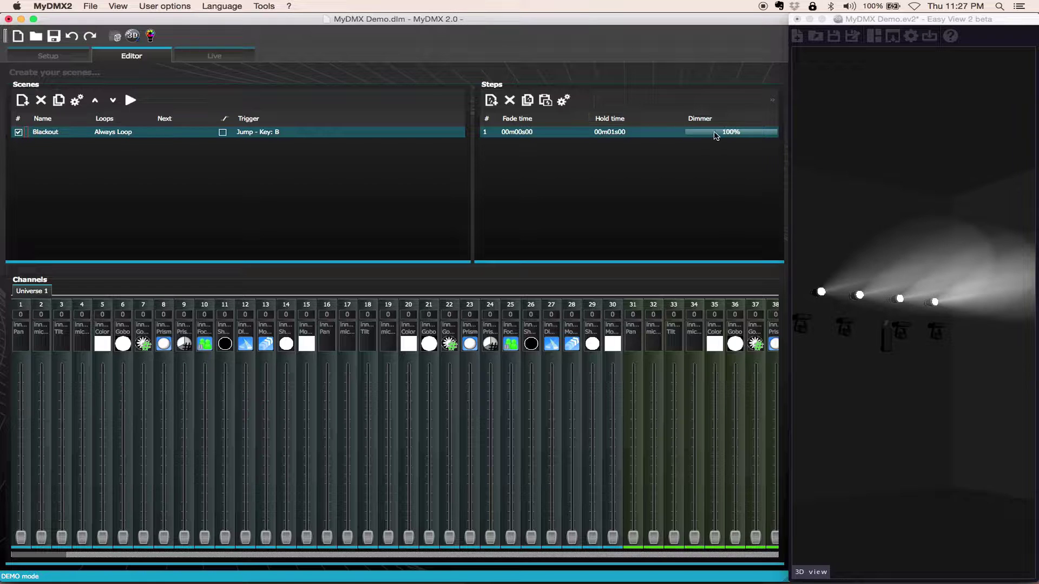
drag(748, 136, 675, 162)
click(565, 100)
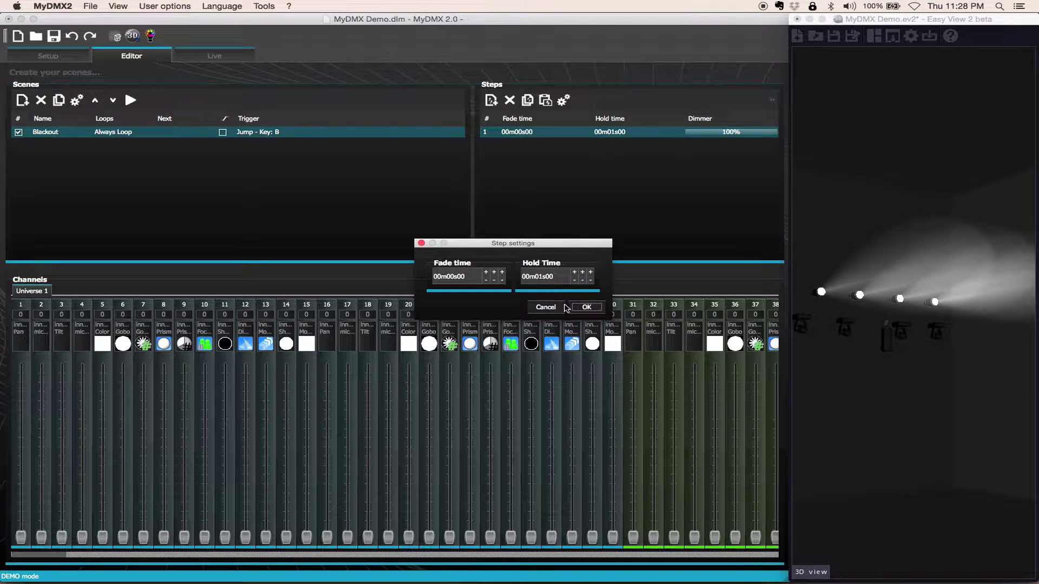
click(586, 307)
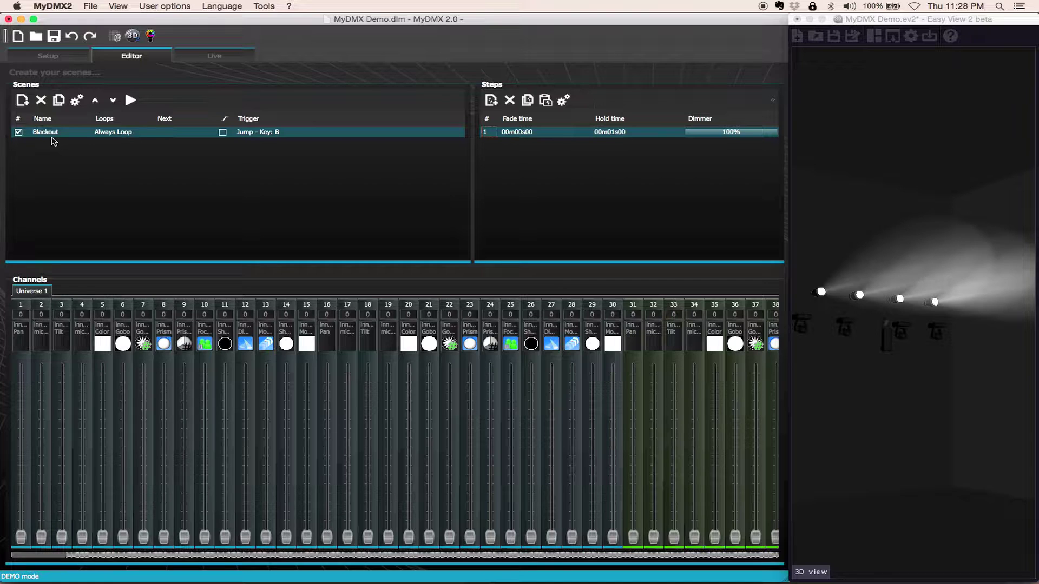
- Add a new scene and name it WhiteChase
click(22, 100)
double_click(37, 146)
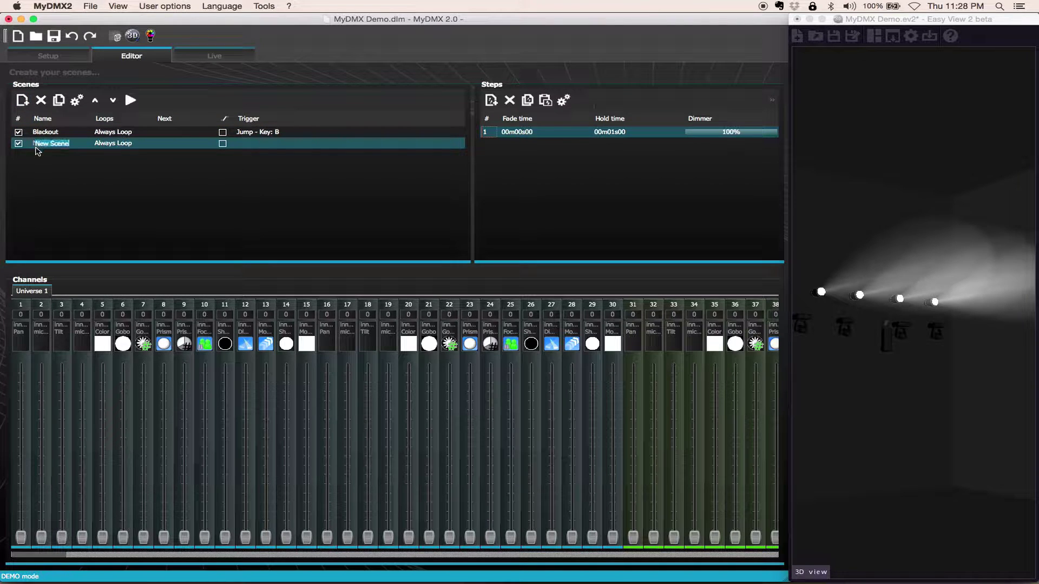
text(WhiteChase)
key(Return)
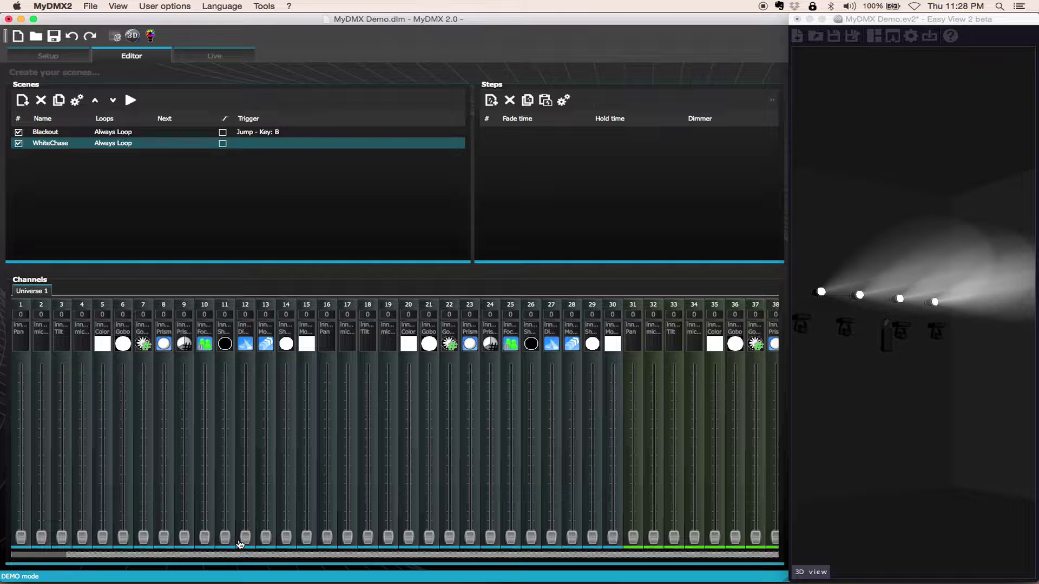
- Set channels 11 and 26 to Shutter open from their preset wheels
drag(225, 538, 227, 533)
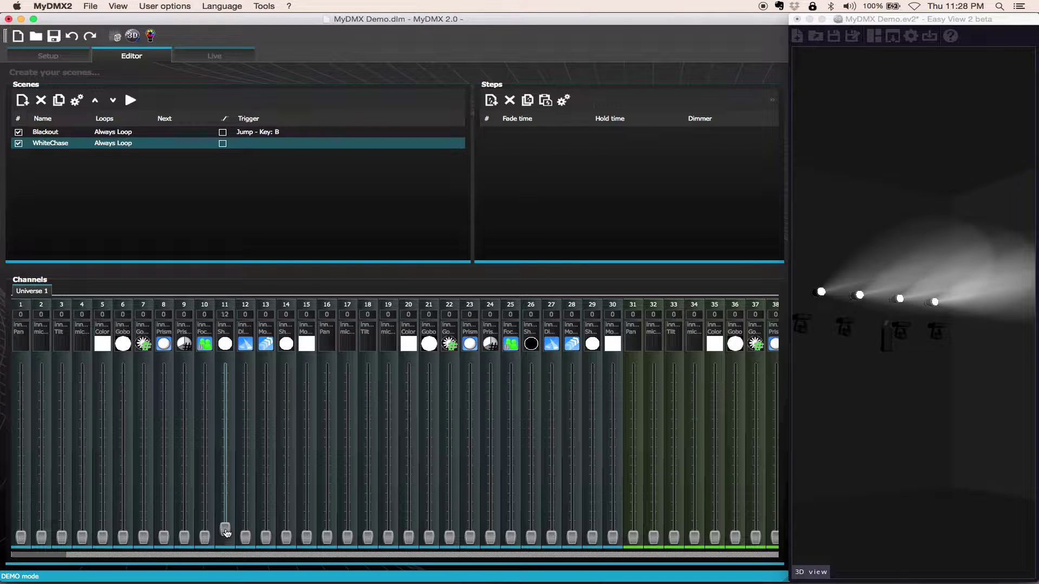
drag(533, 539, 532, 534)
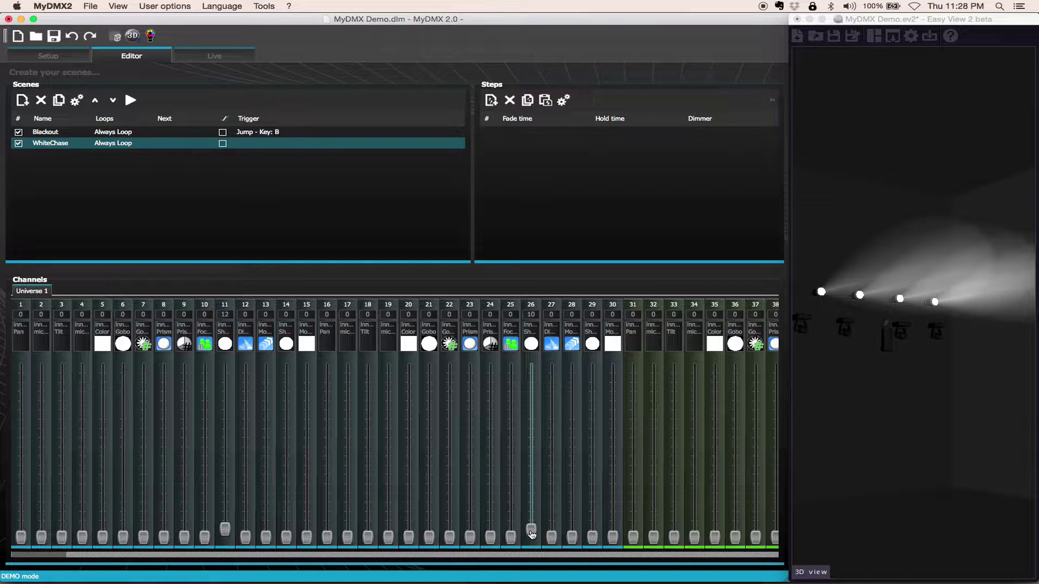
drag(532, 534, 532, 539)
drag(227, 529, 226, 539)
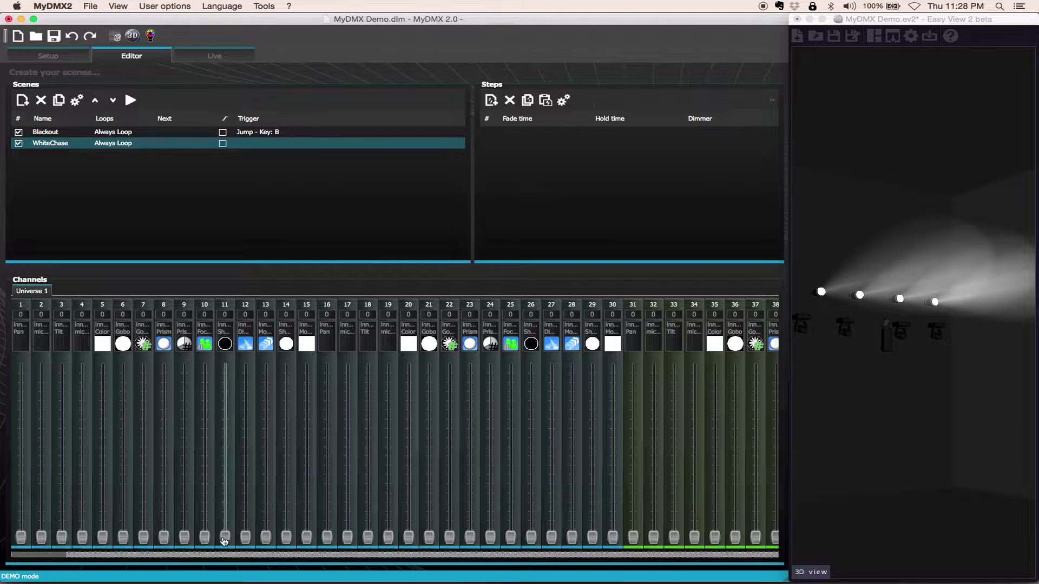
click(224, 344)
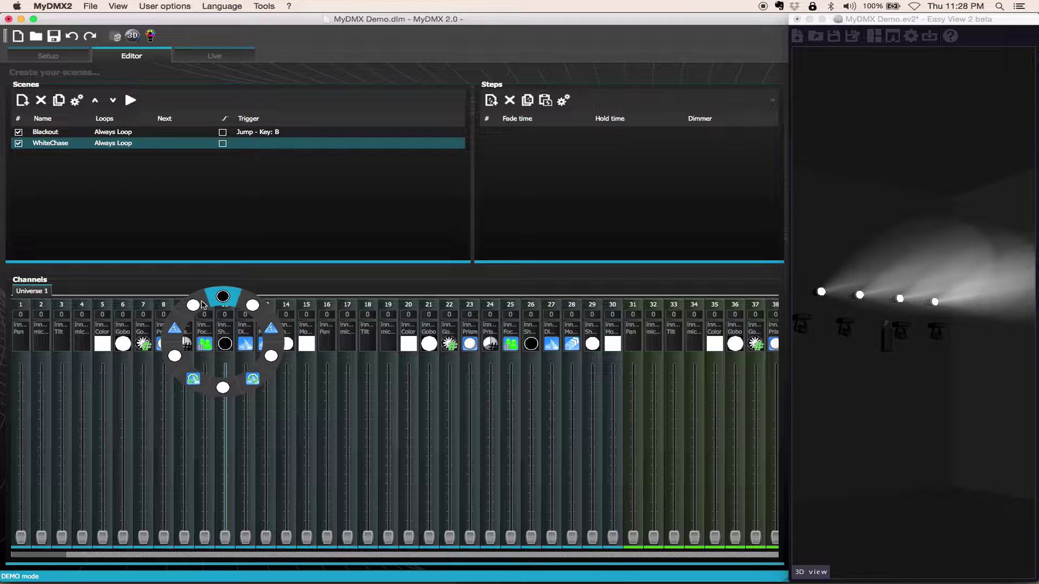
click(193, 304)
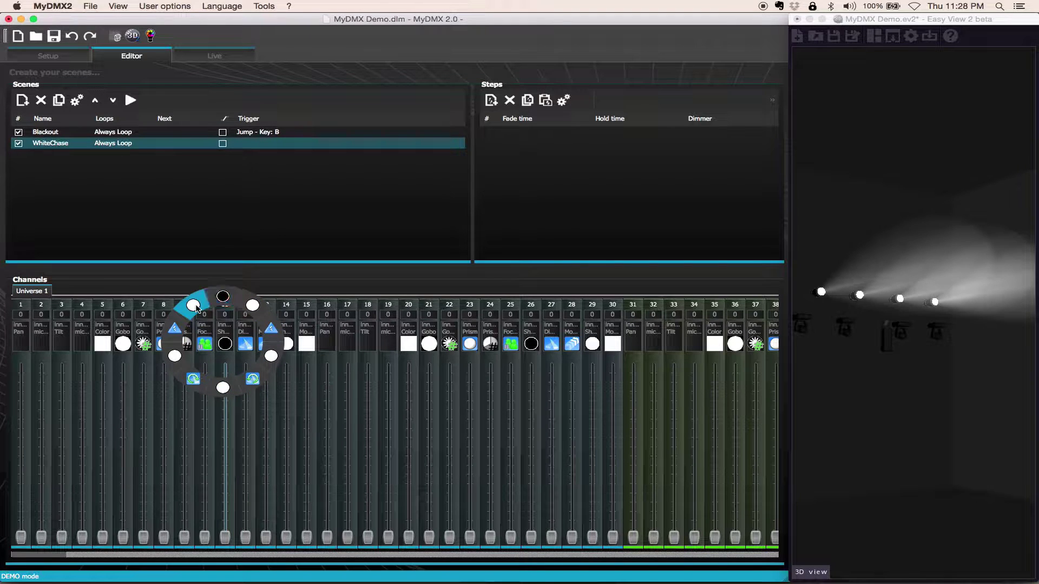
click(531, 343)
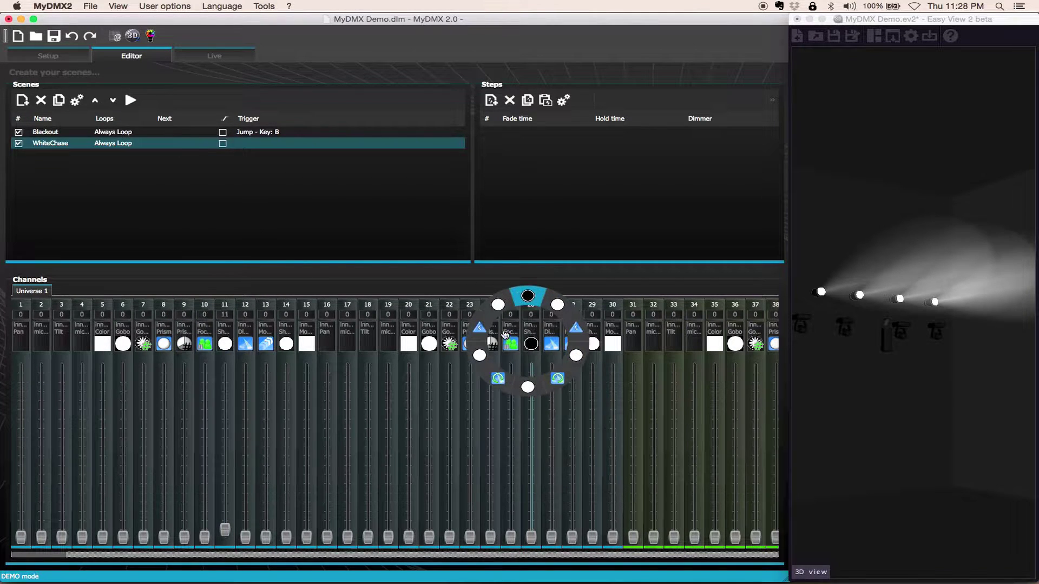
click(497, 305)
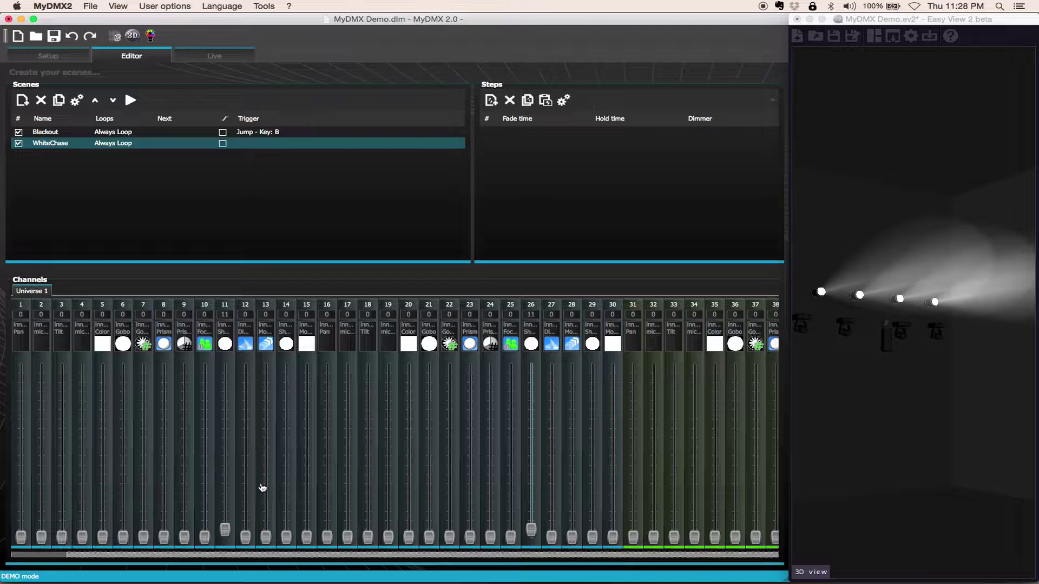
- Zero channels 11 and 26, then raise the linked shutters together to 13
drag(228, 530, 226, 541)
drag(532, 529, 535, 551)
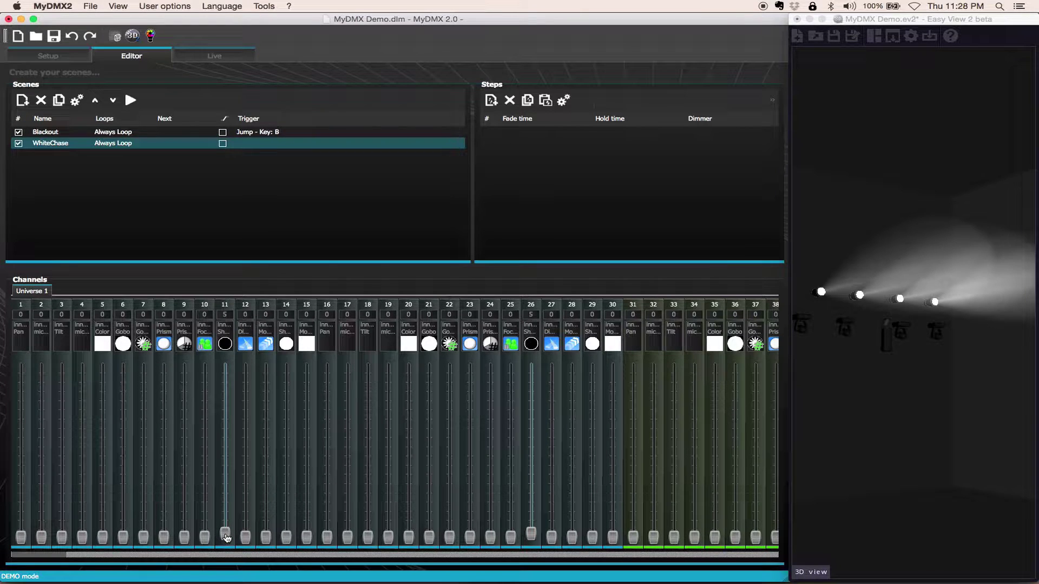
mouse_move(226, 540)
mouse_down()
mouse_move(227, 378)
mouse_move(225, 533)
mouse_up()
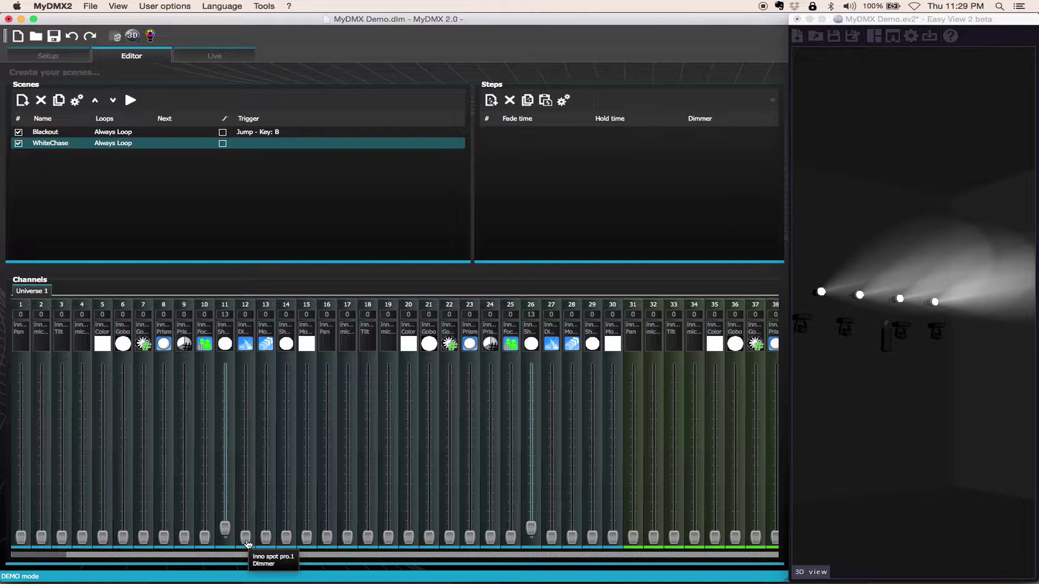
- Raise the channel 12 dimmer to 255, then try channels 1–6 and return them to 0
click(247, 544)
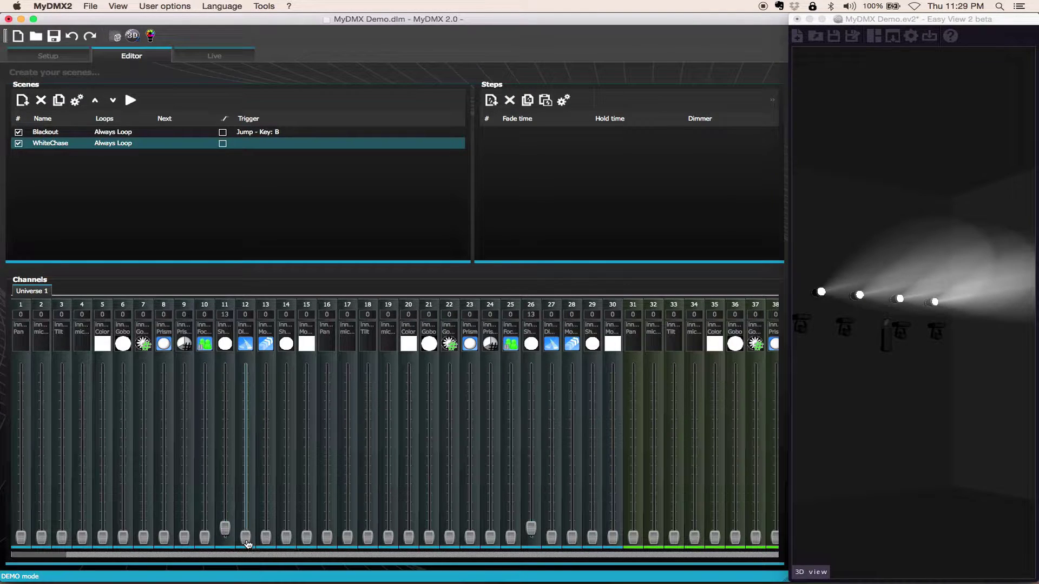
drag(247, 543, 260, 358)
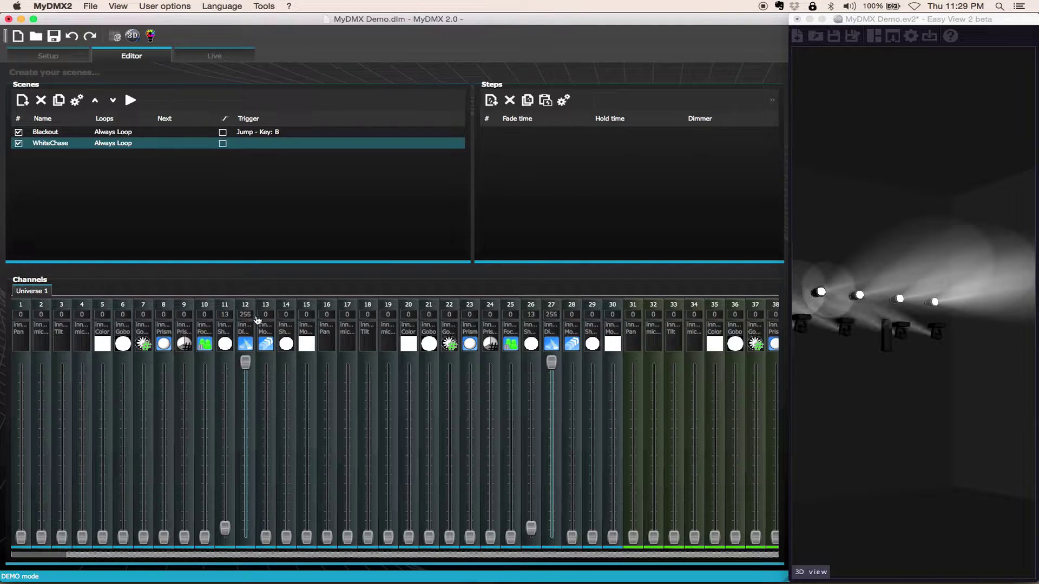
mouse_move(20, 537)
mouse_down()
mouse_move(21, 518)
mouse_move(41, 503)
mouse_up()
click(40, 534)
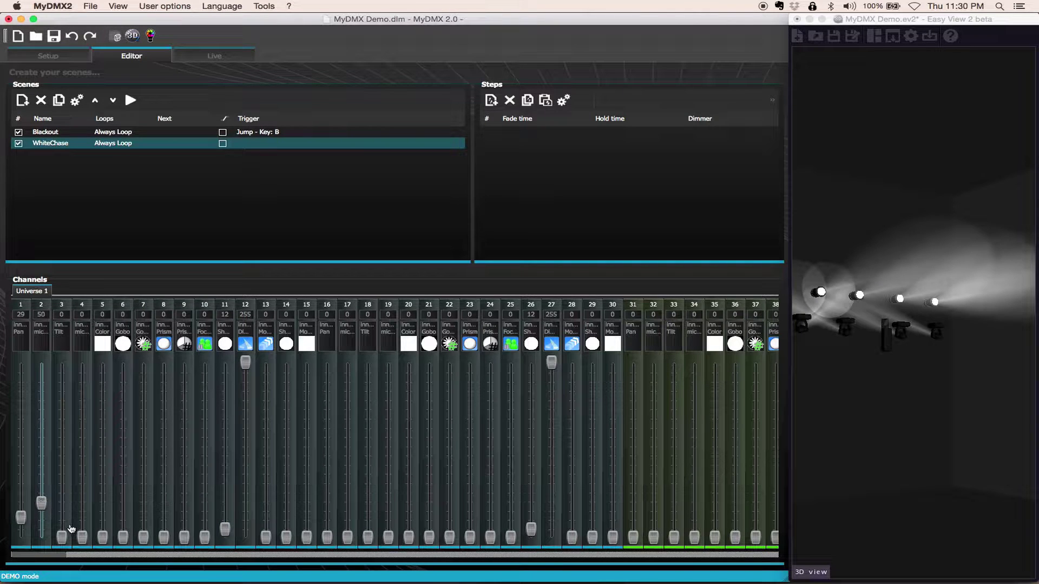
drag(62, 537, 82, 495)
mouse_move(101, 535)
mouse_down()
mouse_move(102, 499)
mouse_move(123, 535)
mouse_move(123, 501)
mouse_up()
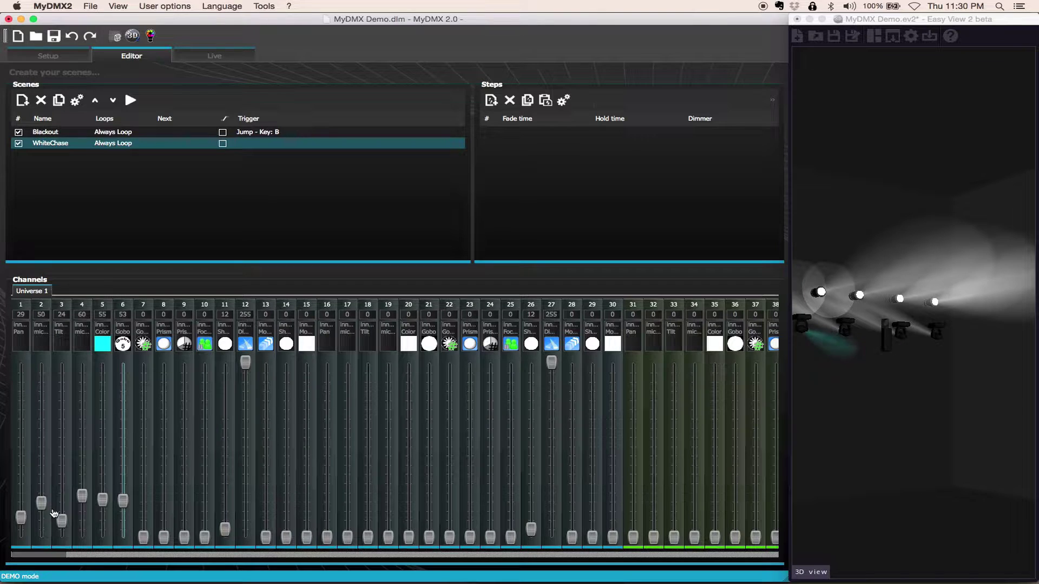
drag(124, 504, 124, 502)
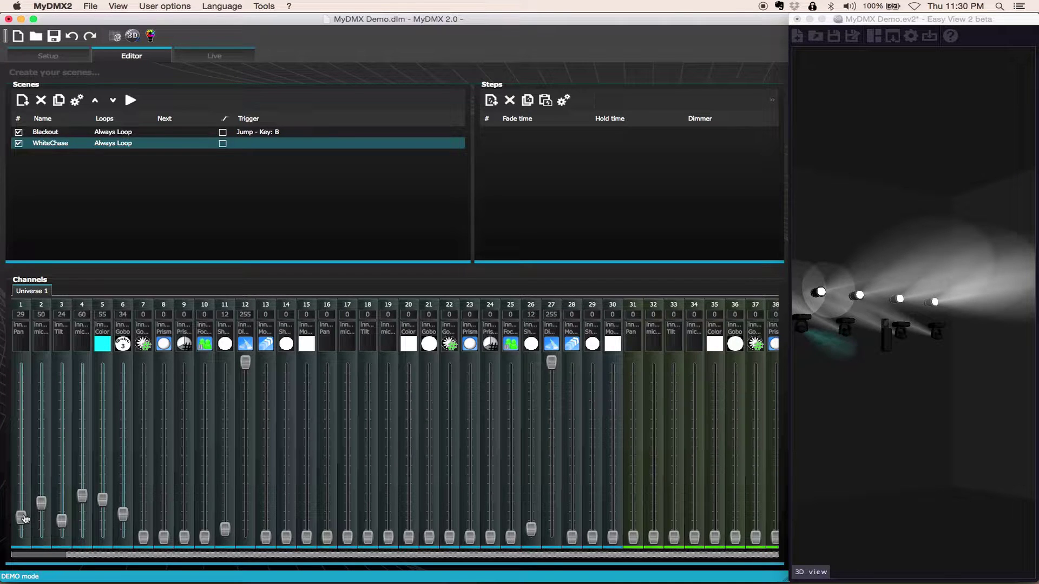
drag(23, 518, 28, 541)
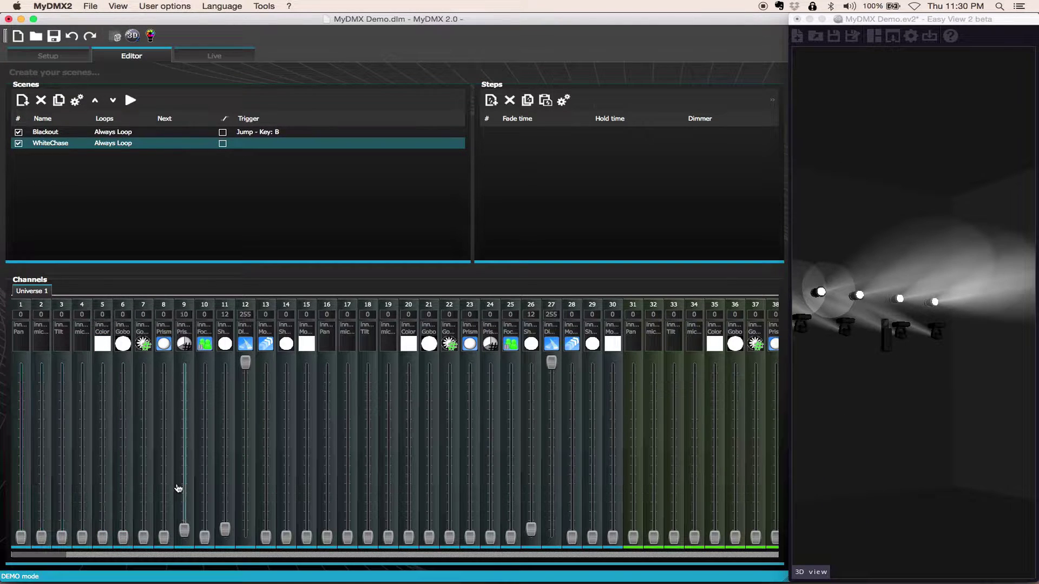
- Set channel 9 to 10 and position the heads so pans 1, 16, 31 read 104, 110, 112
drag(183, 538, 186, 560)
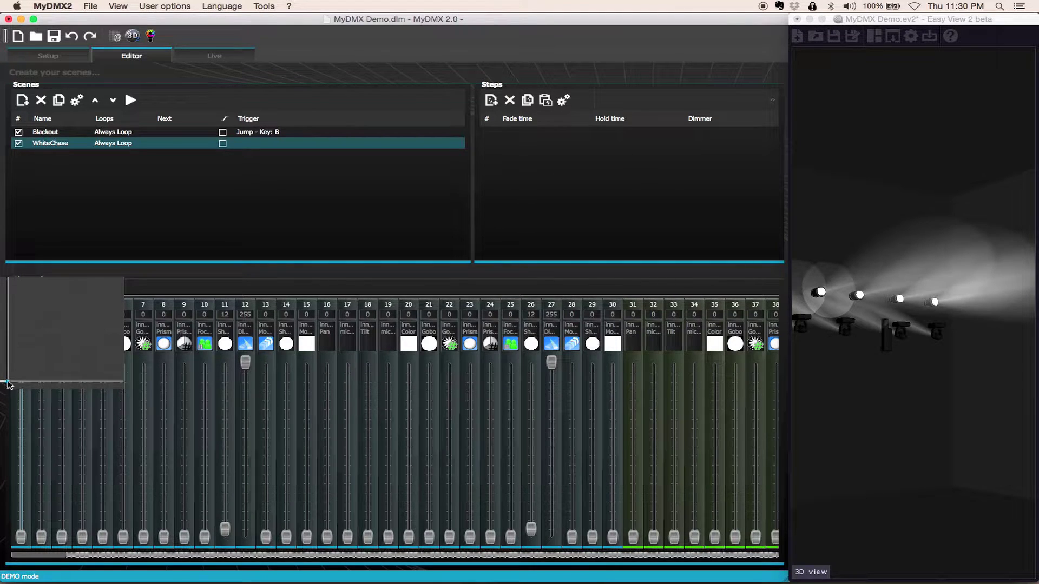
drag(22, 379, 44, 355)
click(633, 346)
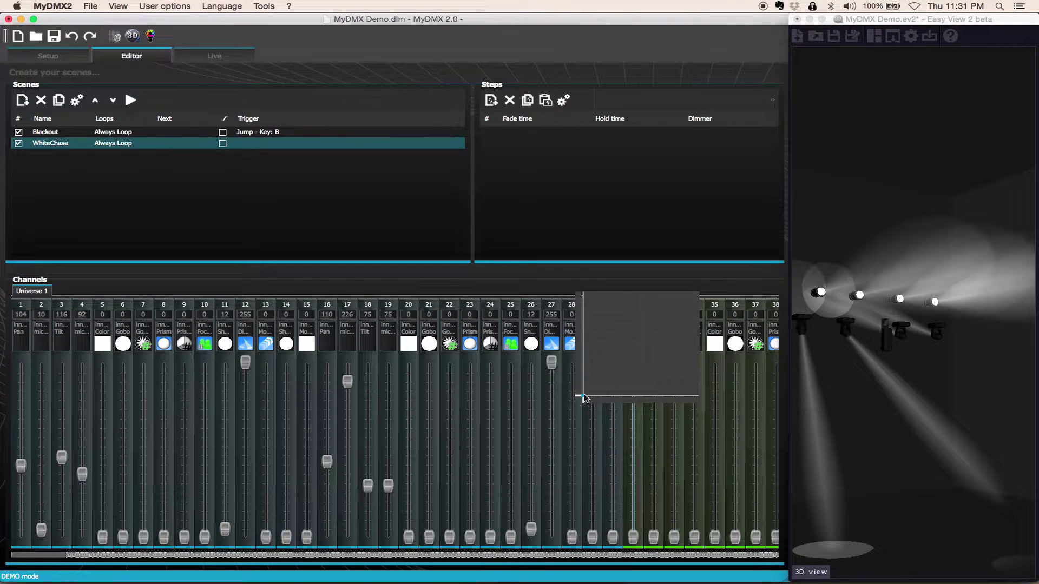
drag(584, 398, 634, 357)
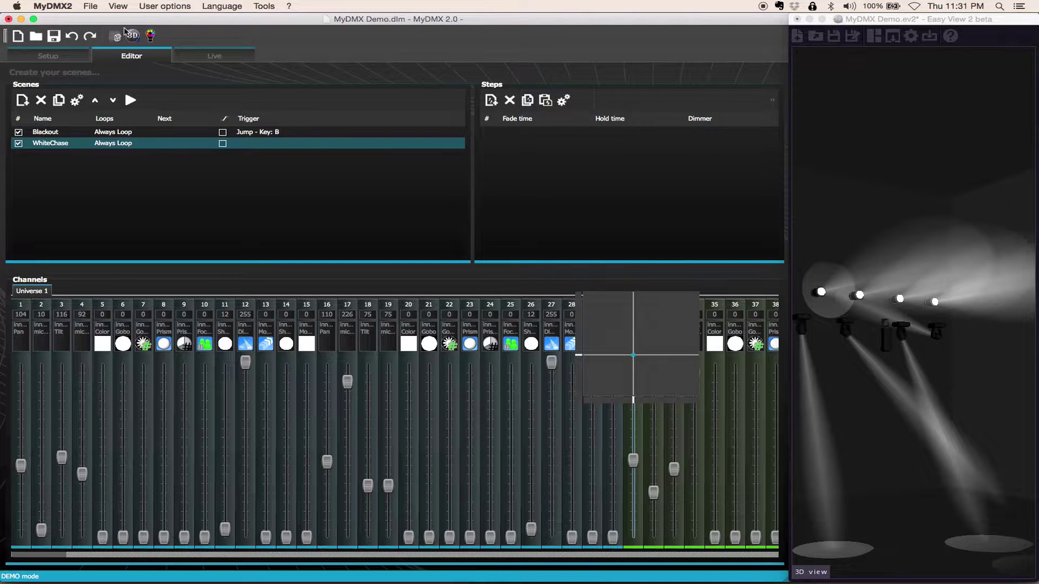
click(197, 201)
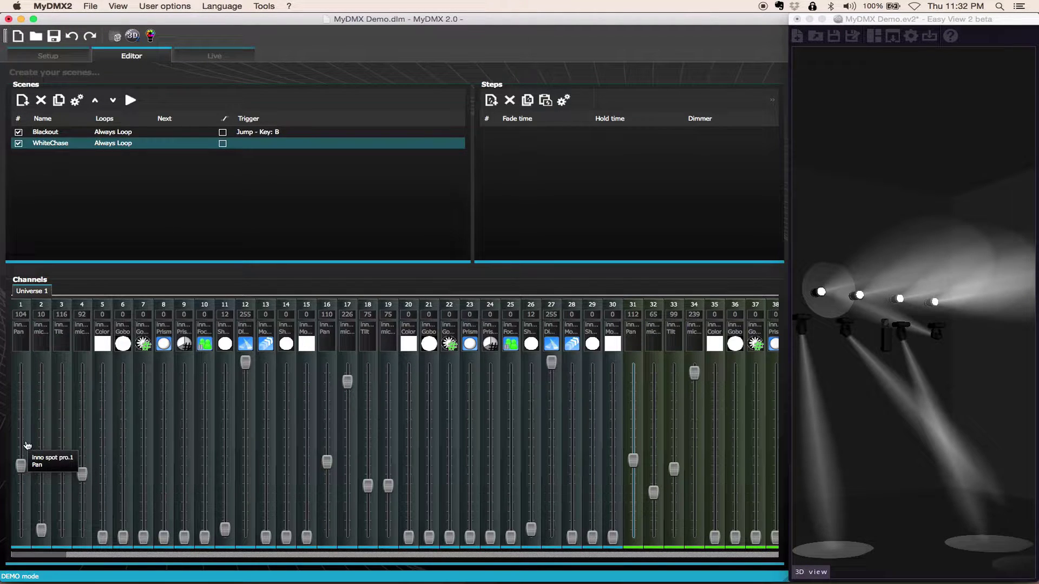
- Set the linked heads to Pan 130 and bring channels 2 and 4 down to 0
drag(20, 464, 18, 461)
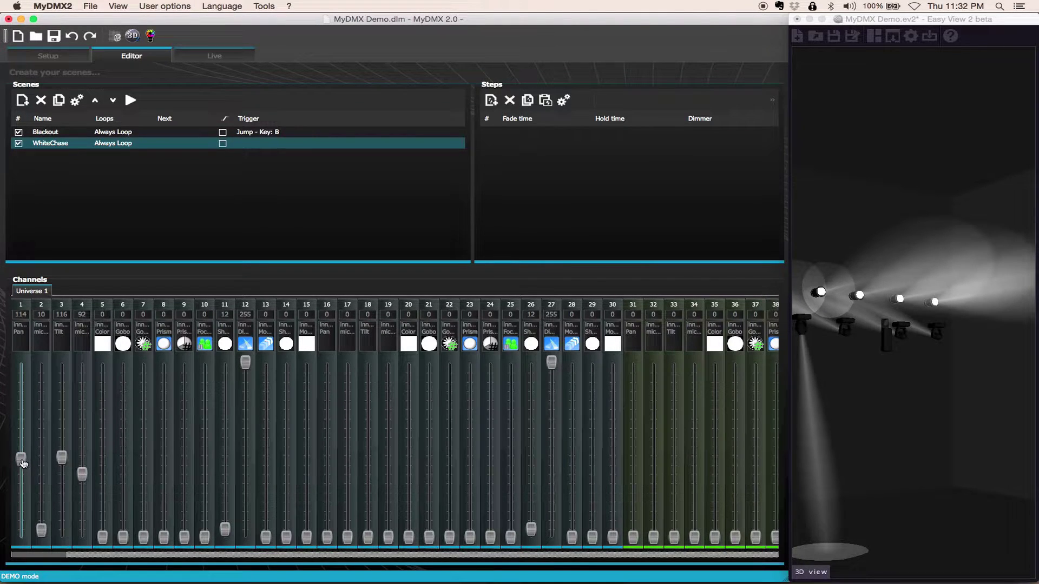
drag(23, 462, 63, 452)
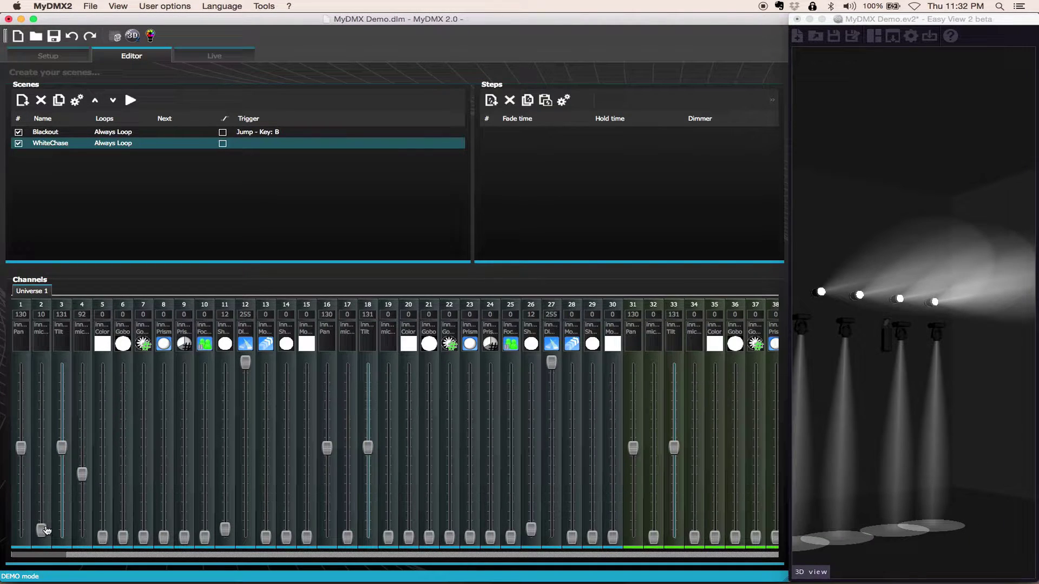
drag(47, 531, 46, 545)
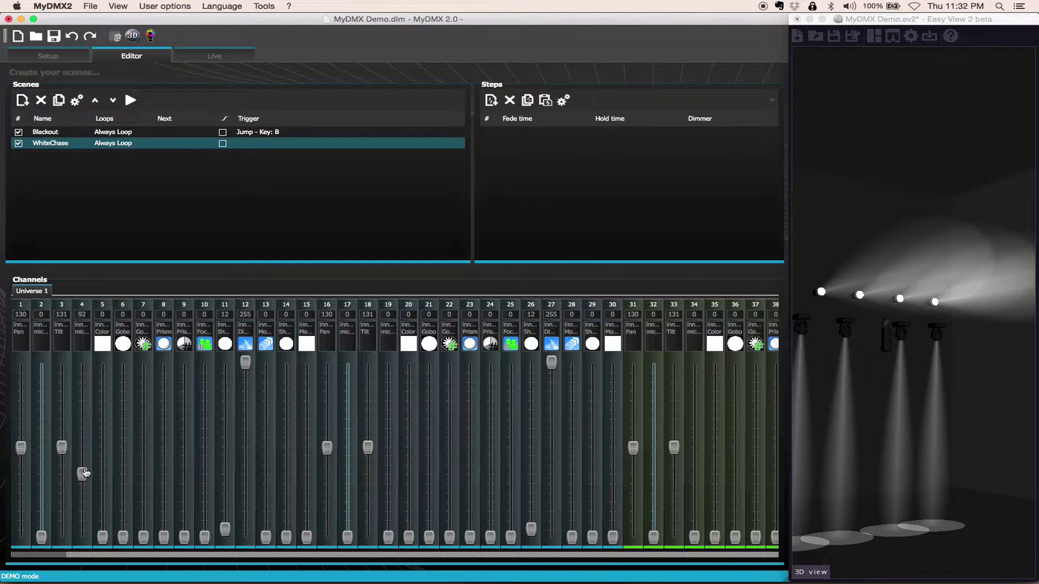
drag(85, 473, 81, 553)
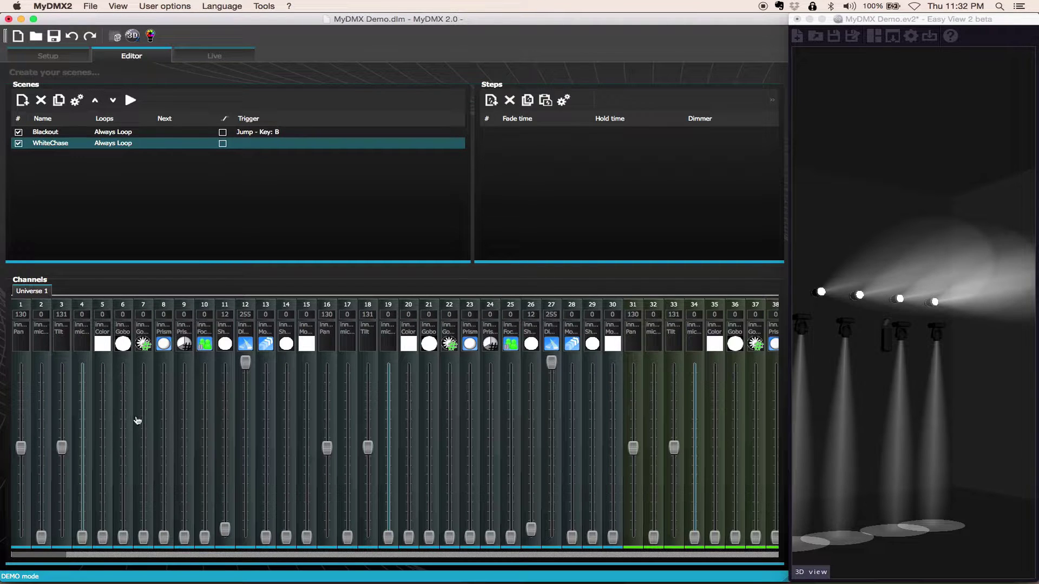
- Choose gobo 2 on channel 6, adjust gobo and prism, and raise Focus to 106
click(122, 343)
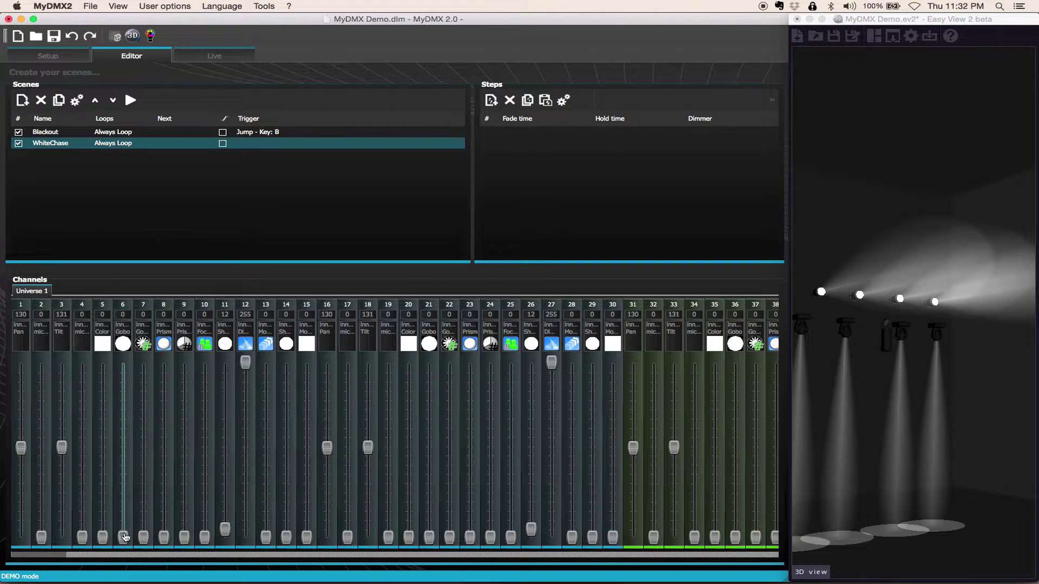
drag(124, 538, 123, 493)
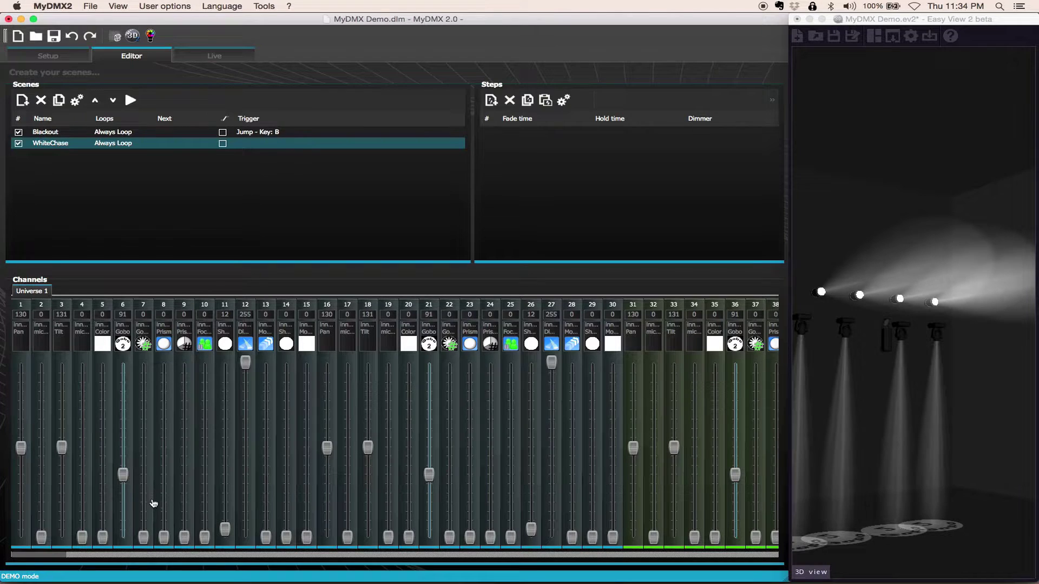
drag(145, 539, 150, 583)
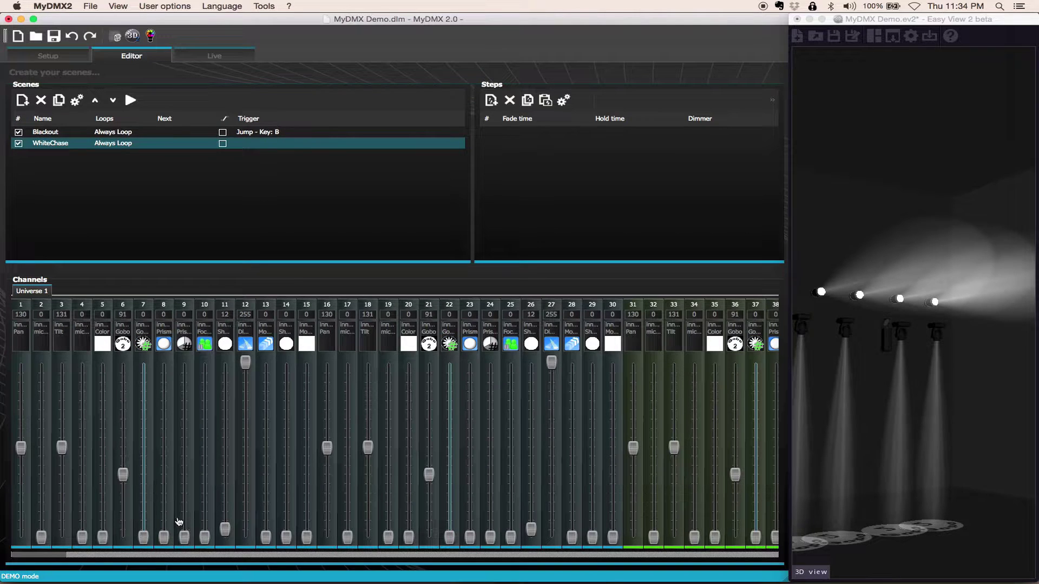
drag(164, 537, 173, 565)
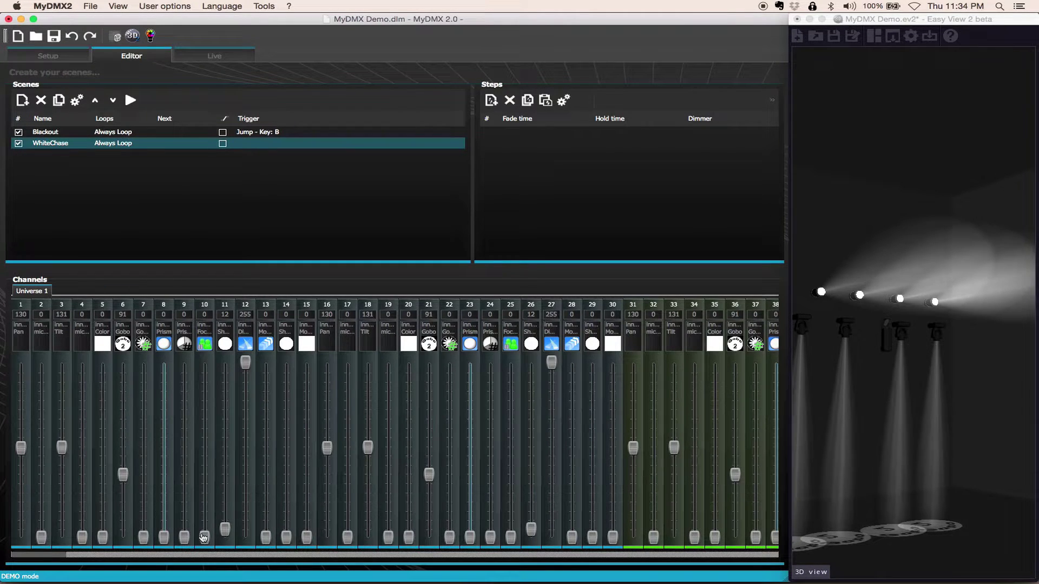
drag(204, 541, 199, 469)
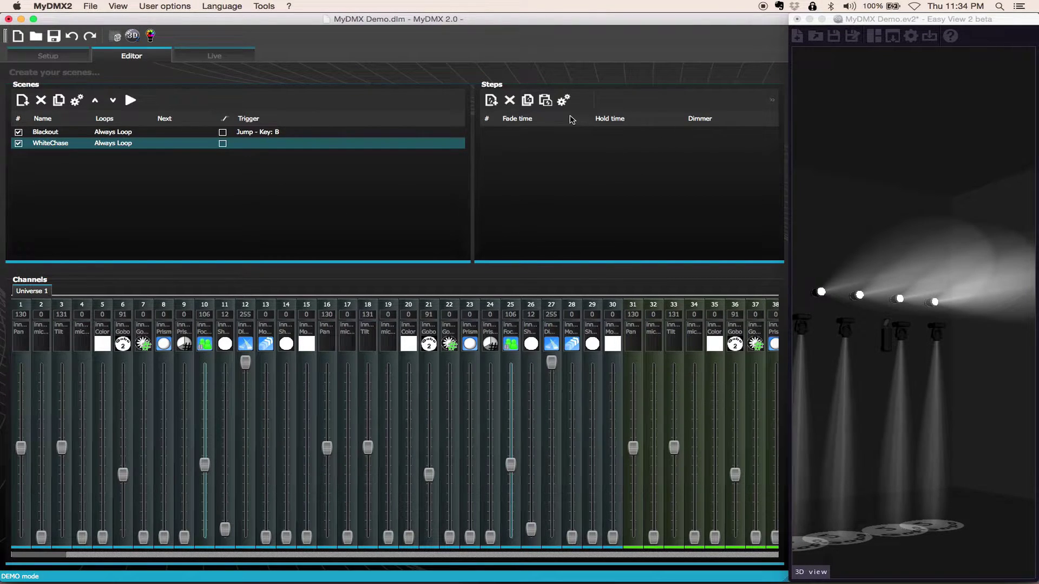
- Add chase steps, delete the extra, and duplicate step 1 as step 2 with new pan and tilt
double_click(491, 101)
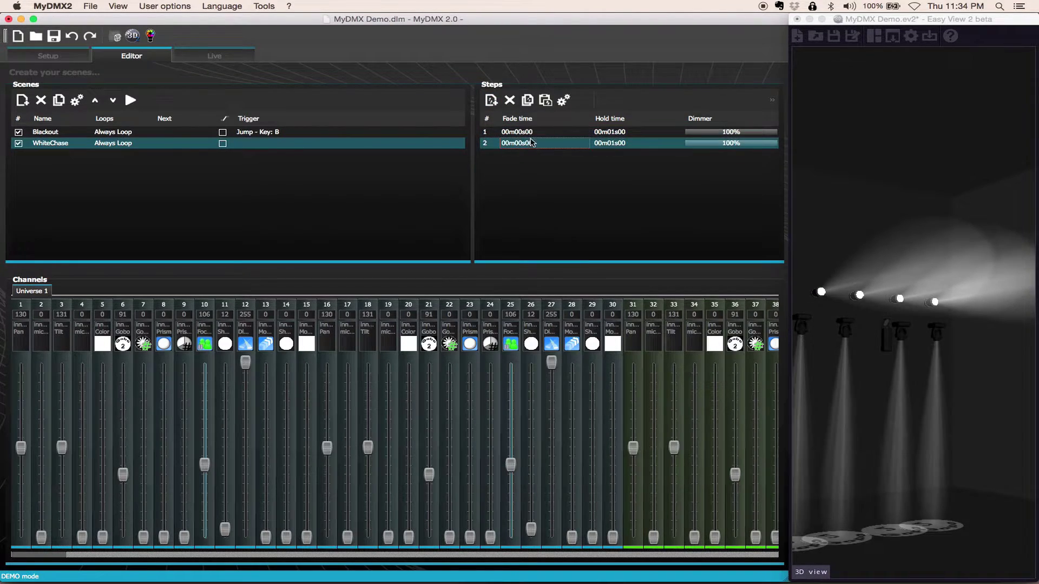
click(525, 143)
click(517, 132)
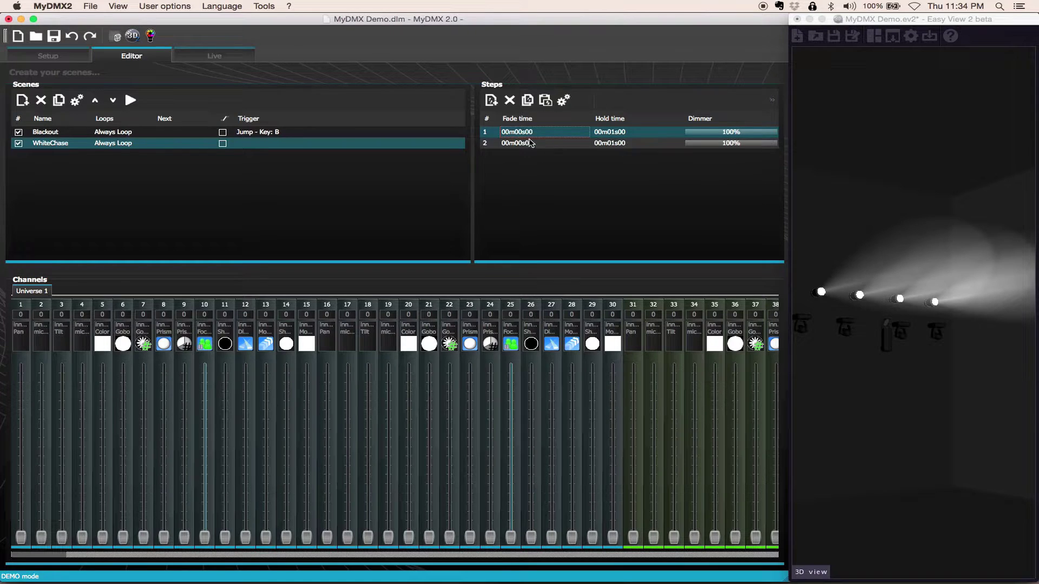
click(510, 99)
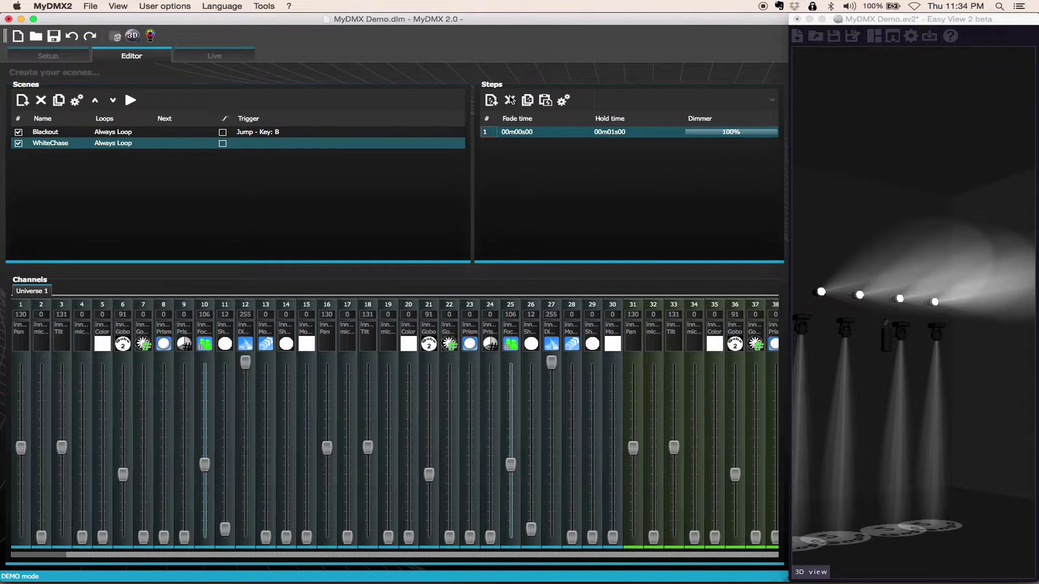
click(528, 100)
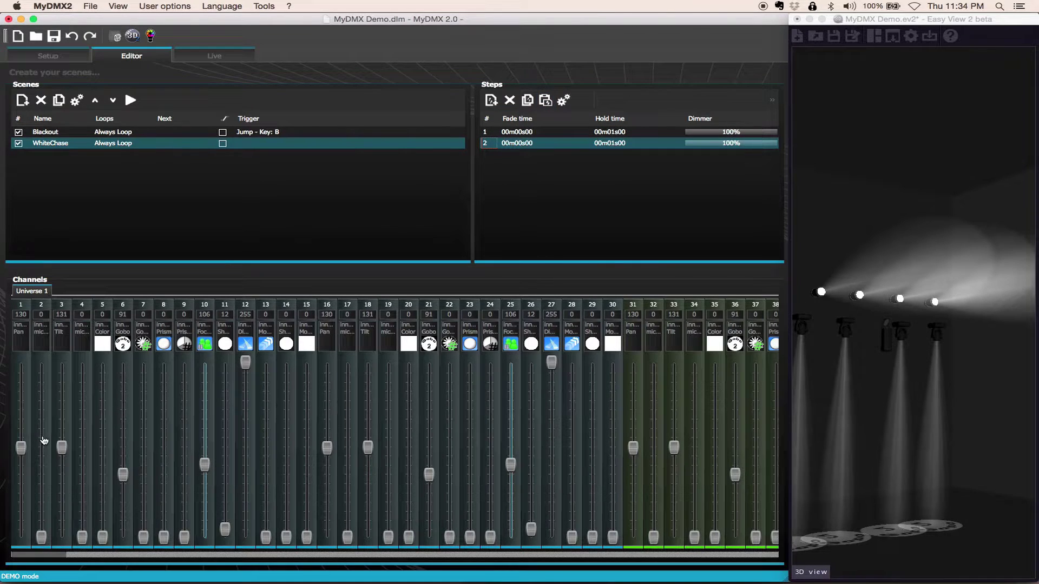
drag(27, 453, 37, 354)
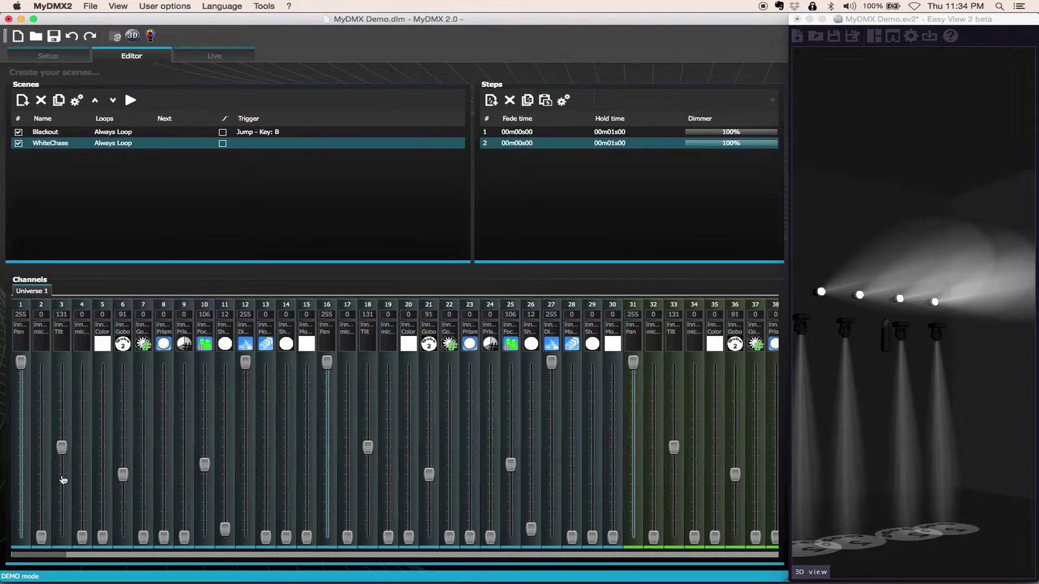
drag(66, 447, 68, 366)
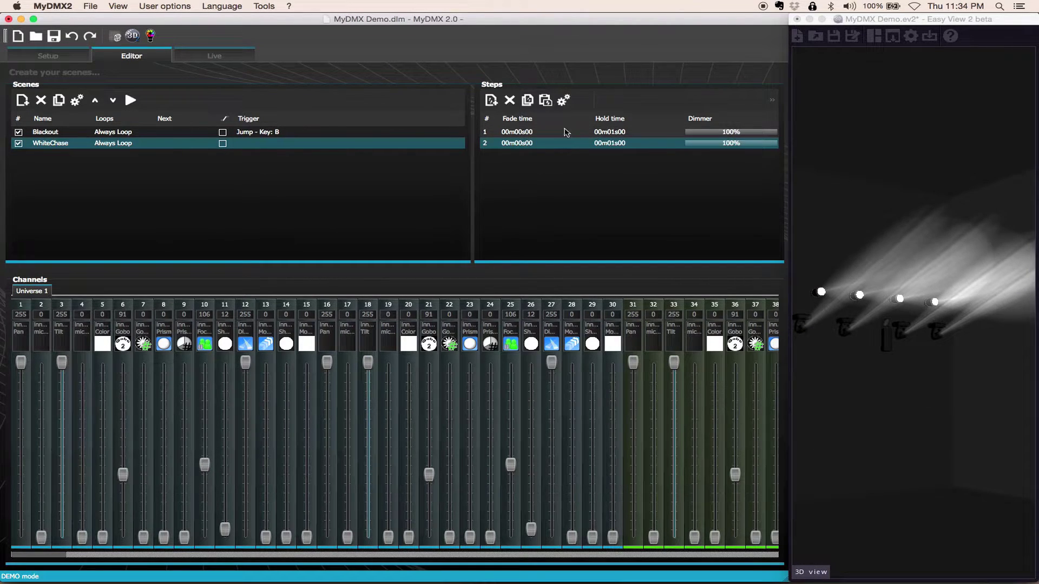
- Copy step 2 into step 3 with Tilt 171 and lower Pan, then preview the chase
click(527, 101)
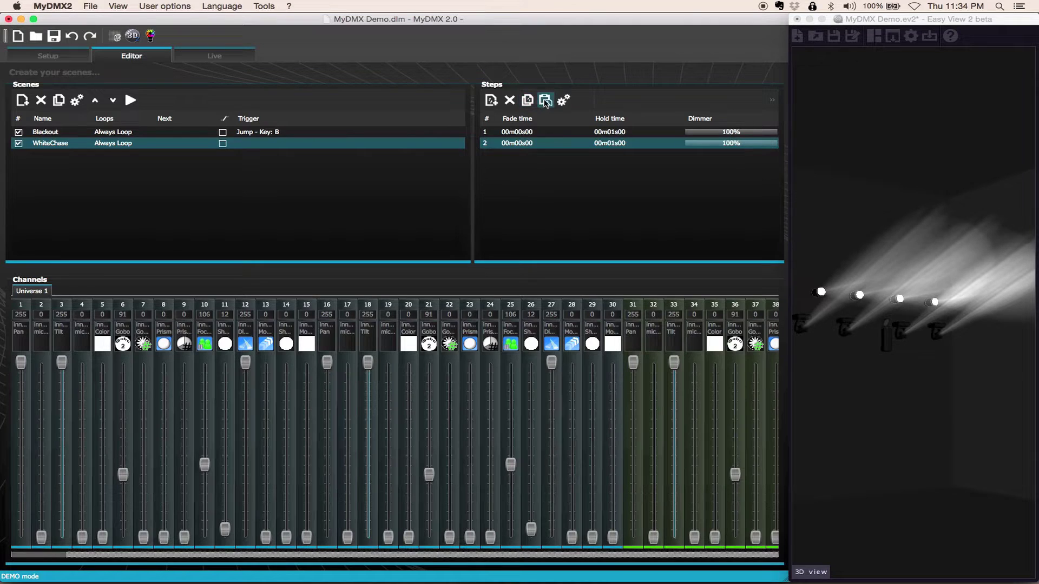
click(545, 101)
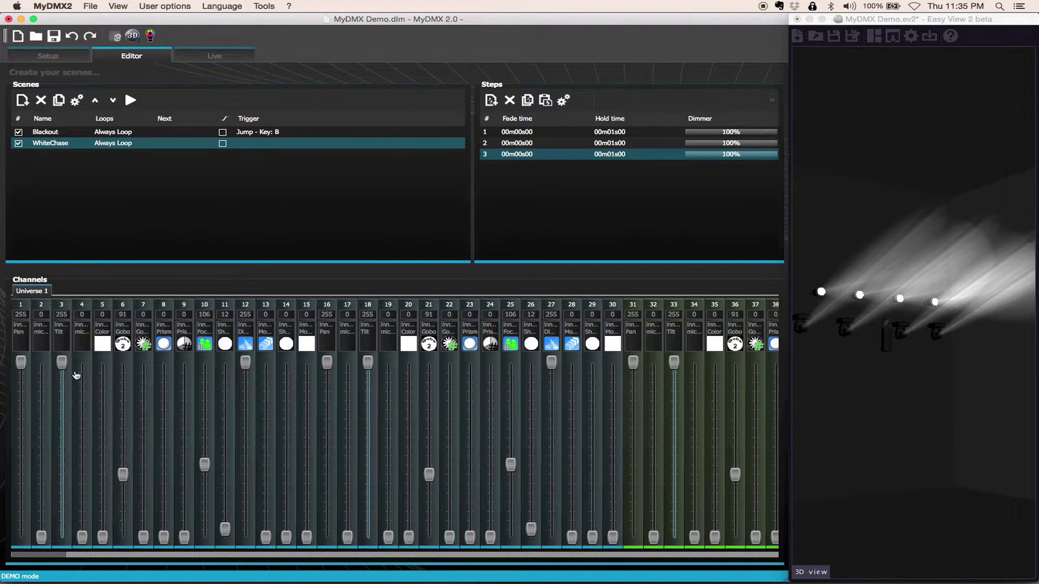
drag(62, 363, 66, 424)
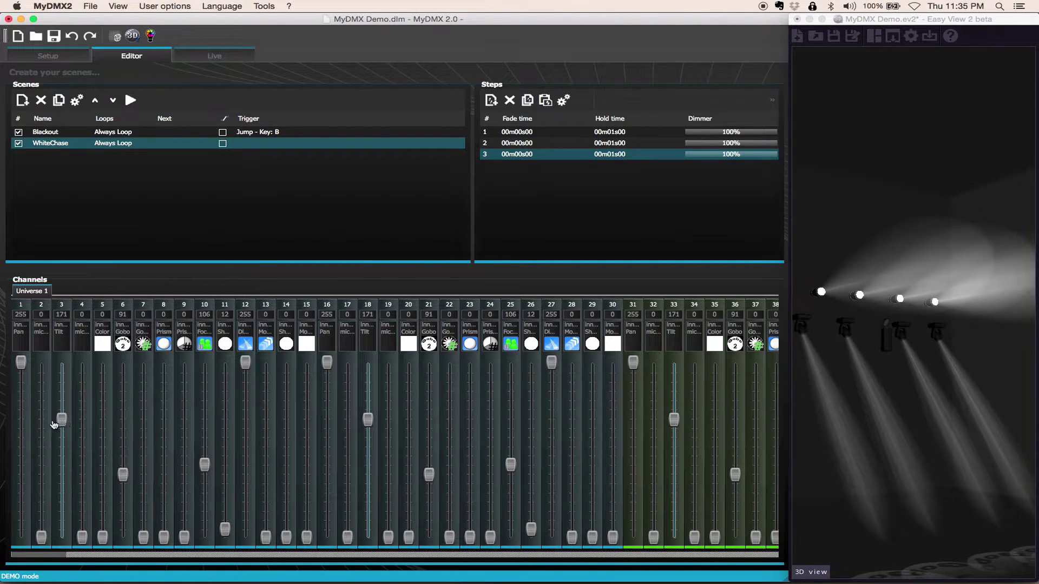
drag(24, 369, 20, 407)
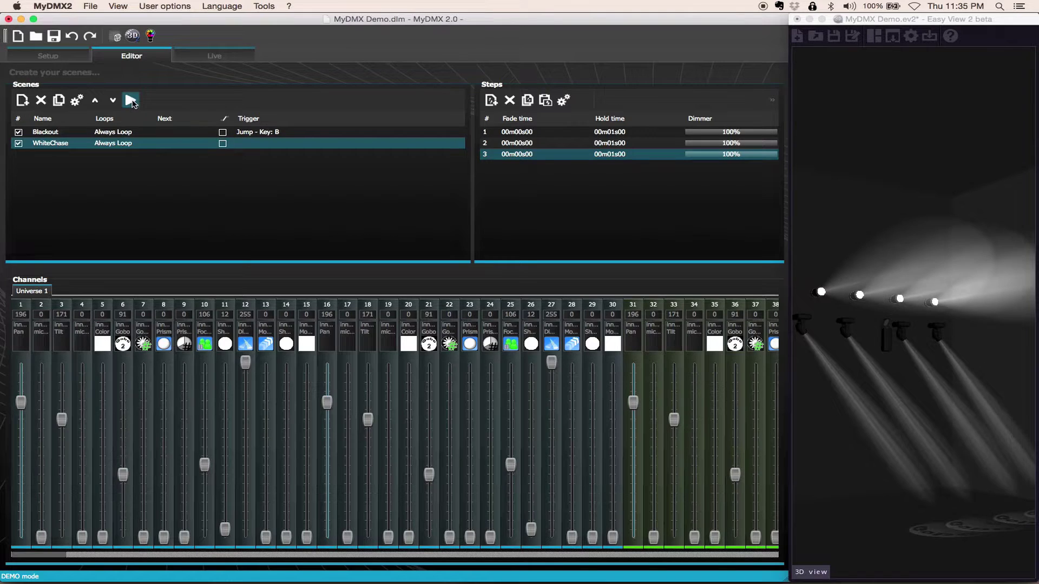
click(131, 101)
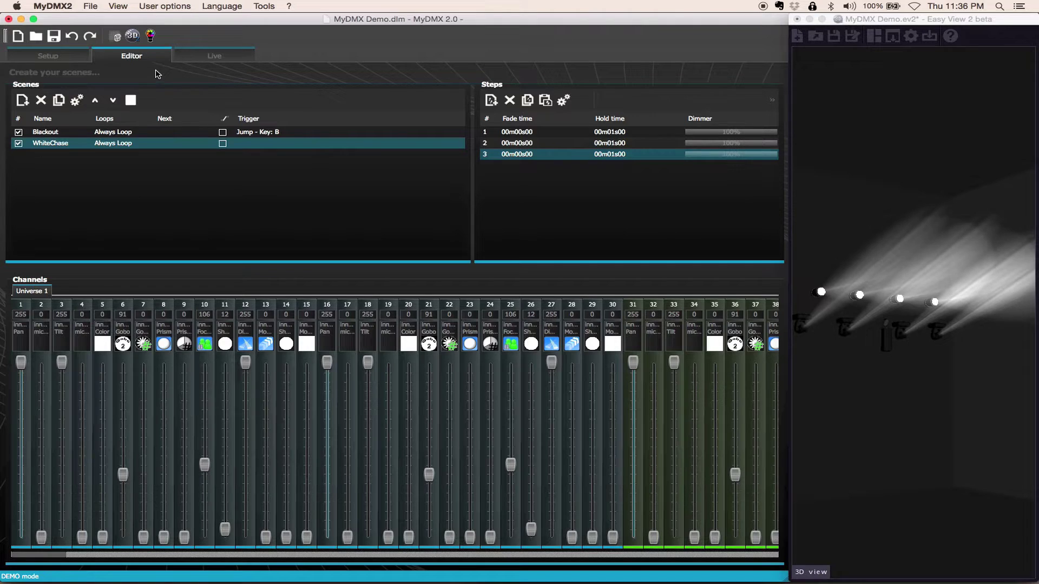
click(130, 100)
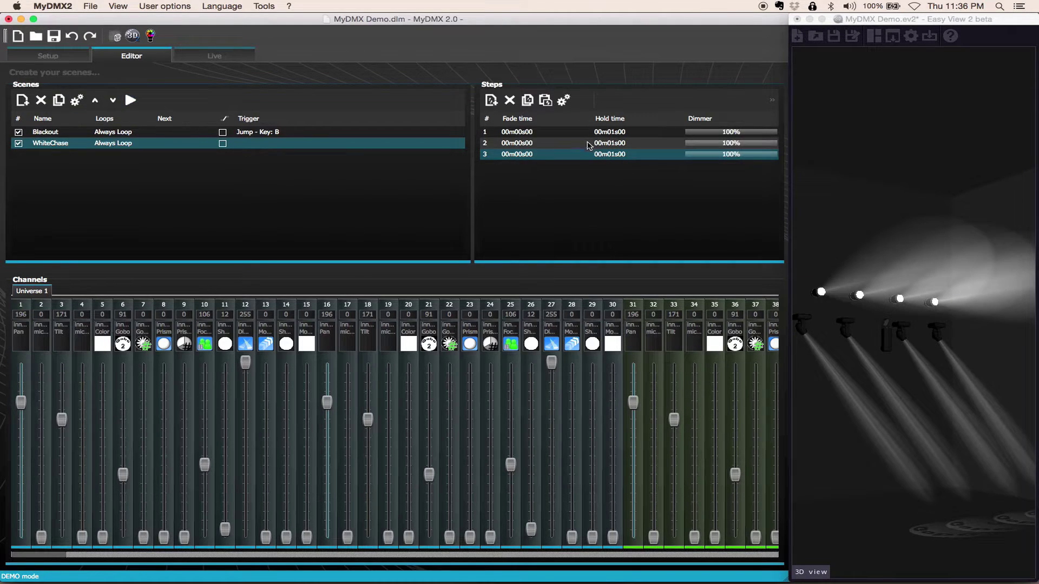
- Raise step 3's fade time to 4 seconds
click(564, 100)
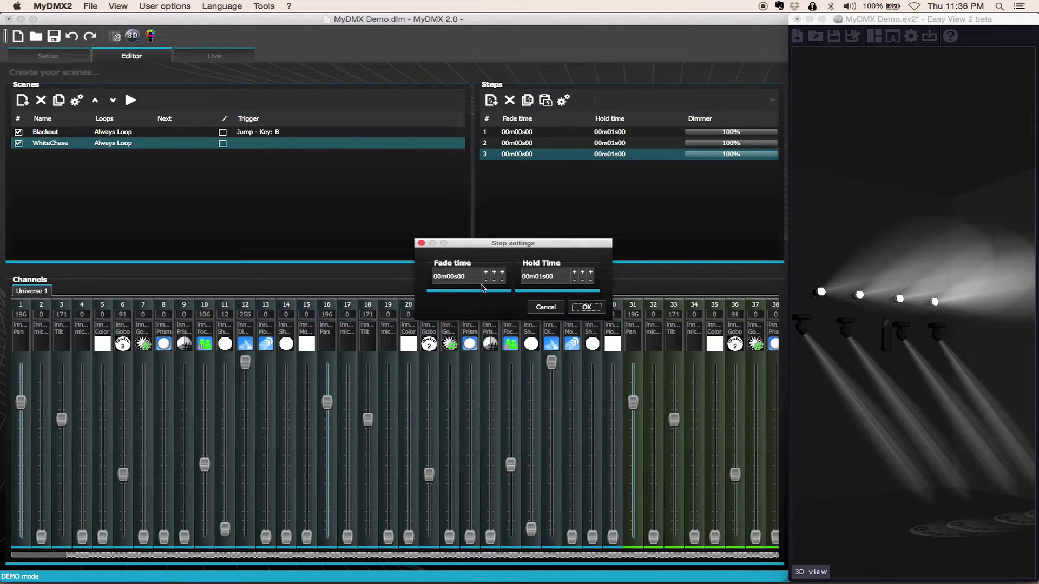
click(486, 272)
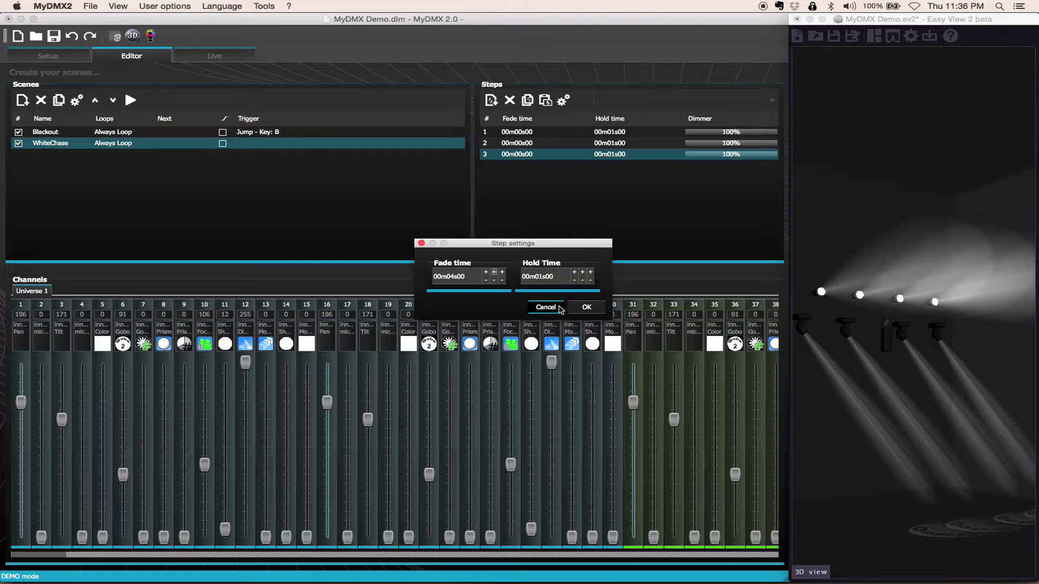
click(587, 307)
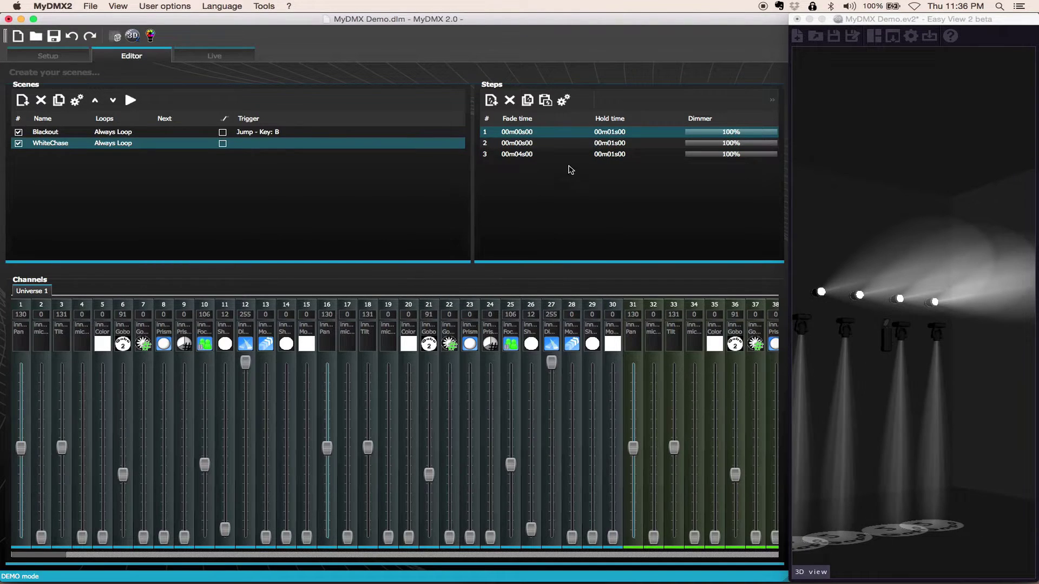
- Select steps 1–3 and set their fade time to 00m05s00
click(600, 155)
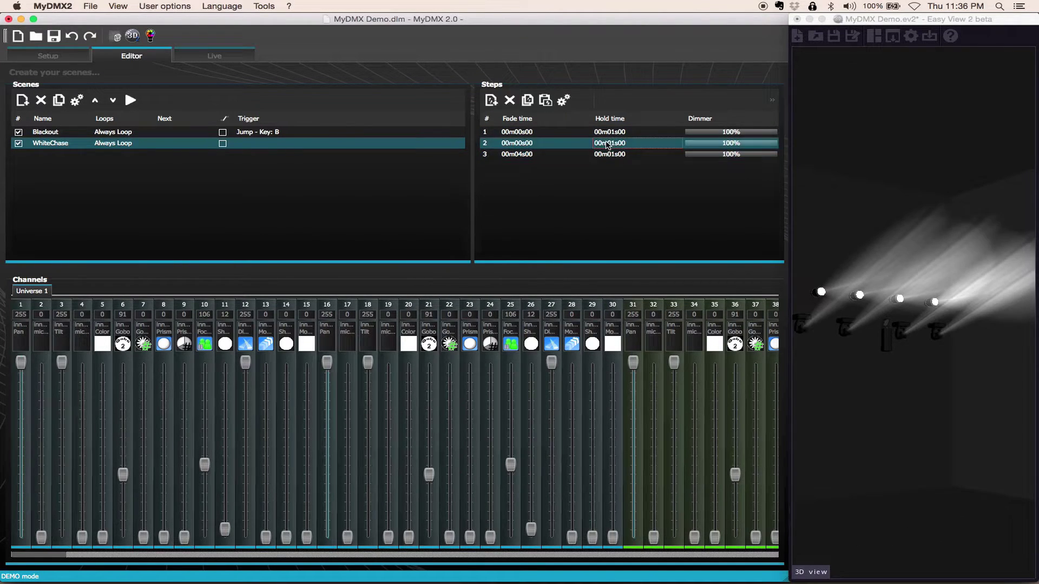
shift+click(589, 132)
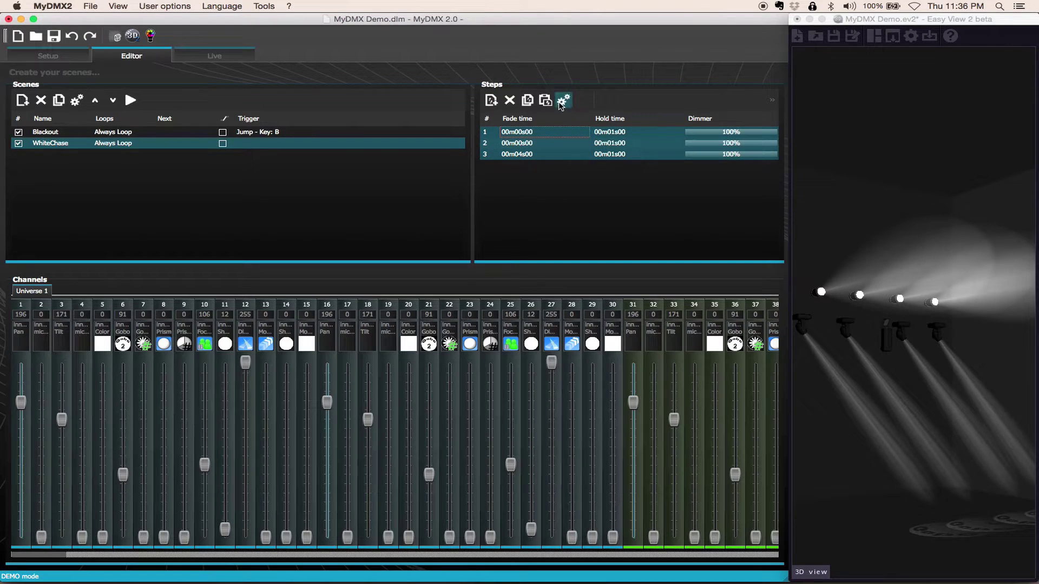
click(546, 219)
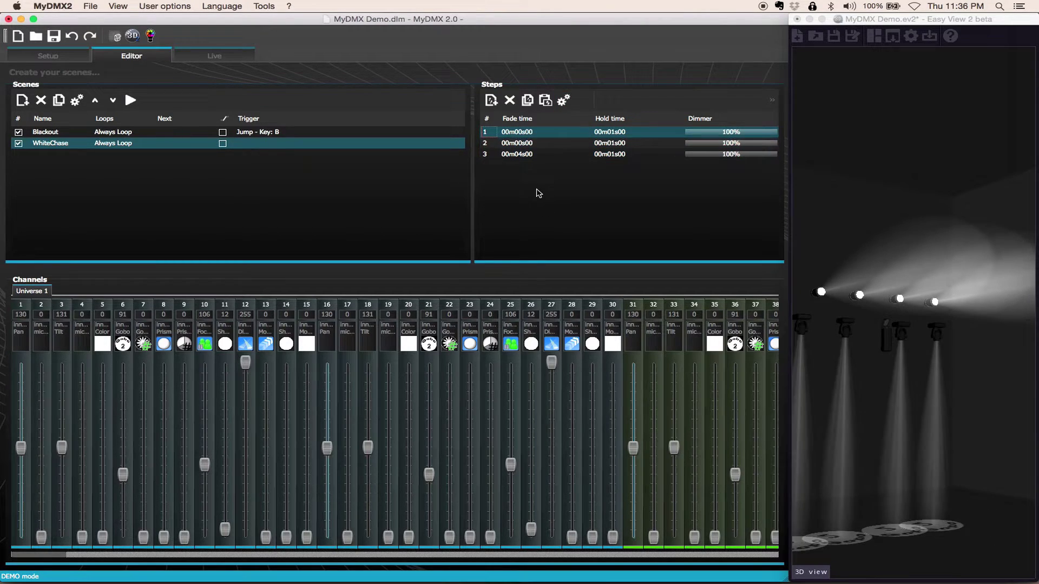
shift+click(514, 155)
click(563, 100)
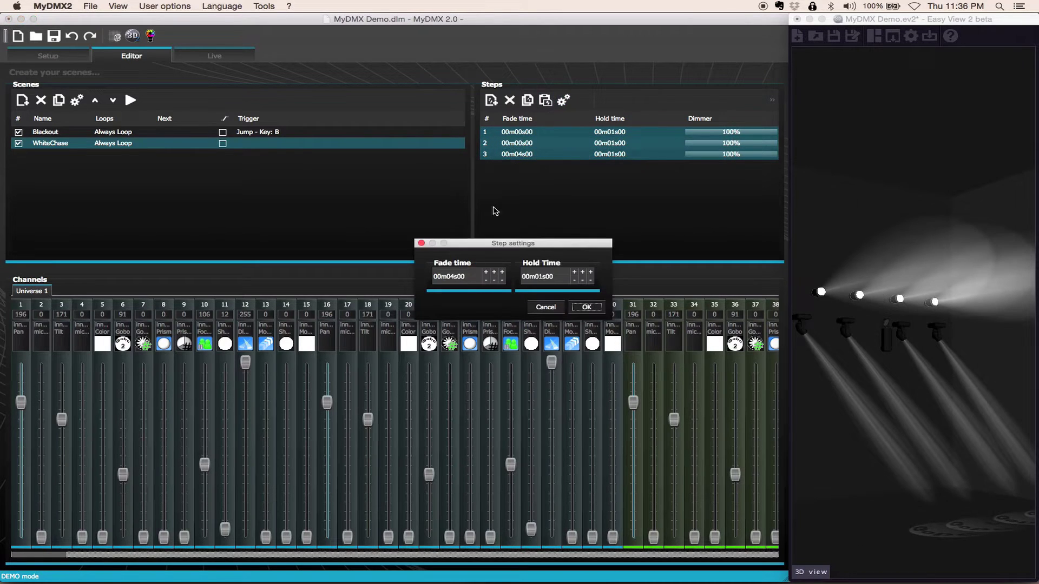
click(495, 272)
click(589, 307)
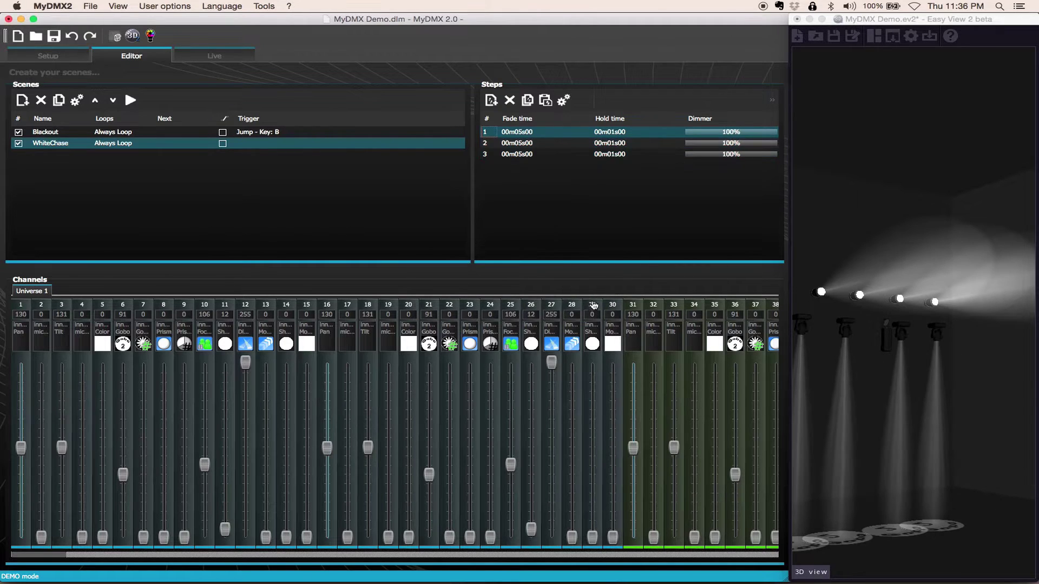
shift+click(538, 157)
- Check the 5-second fade times of steps 3 to 1, then play WhiteChase
double_click(520, 155)
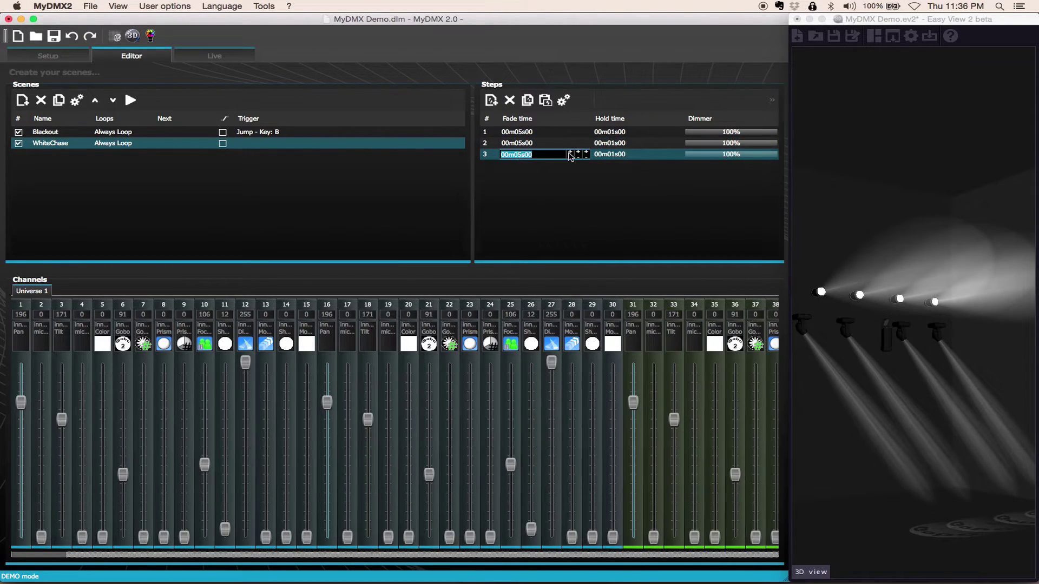
key(Up)
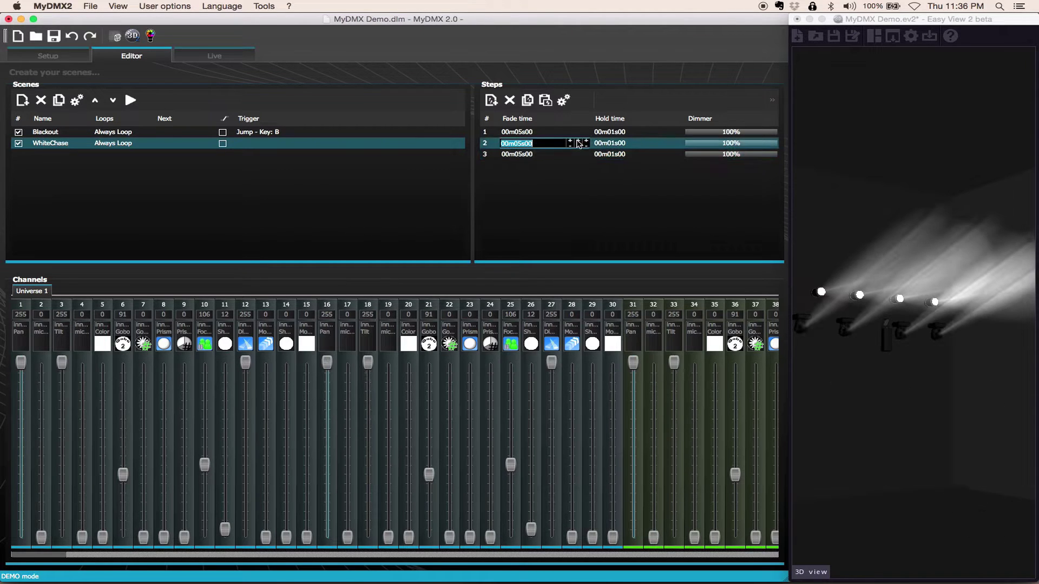
key(Return)
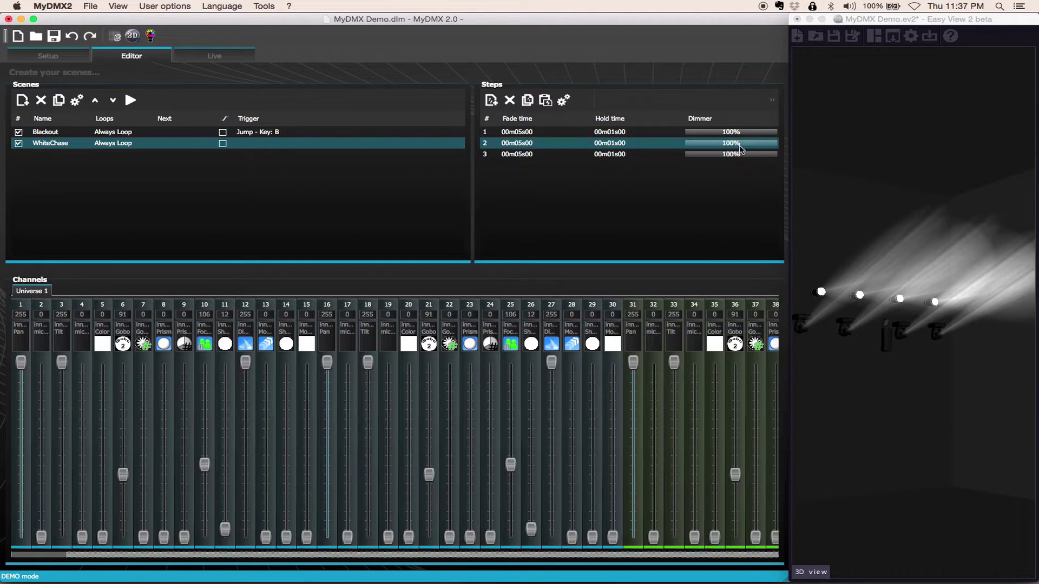
key(Up)
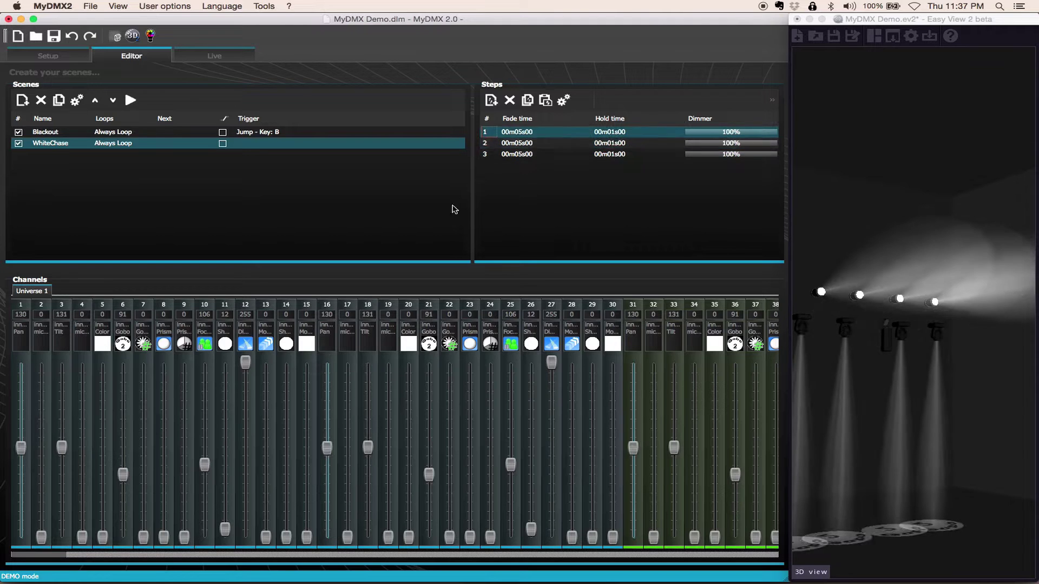
click(130, 102)
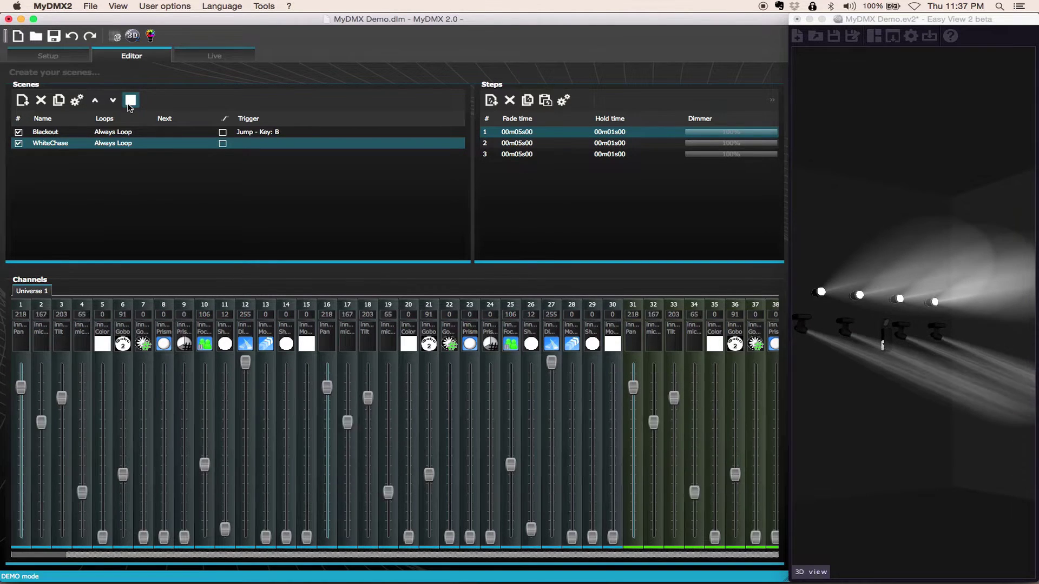
- Stop WhiteChase, set all three steps' hold time to 00m00s00, and replay it
click(130, 102)
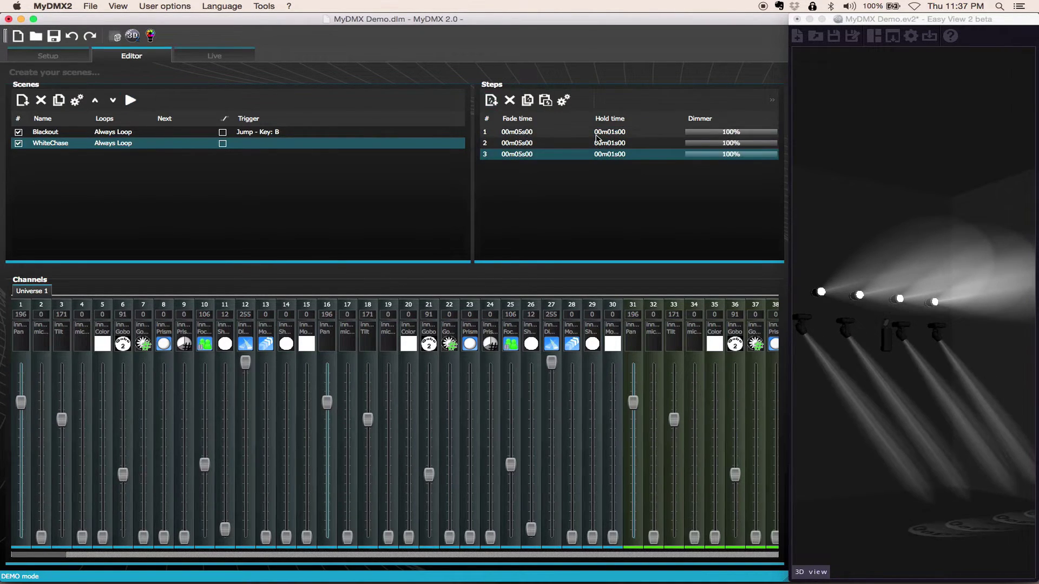
shift+click(597, 132)
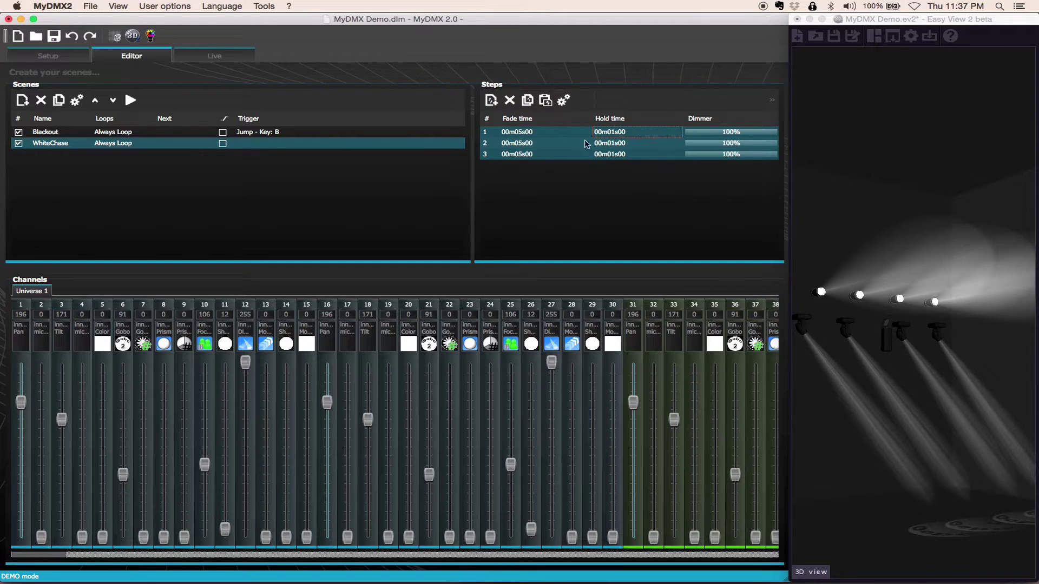
click(563, 101)
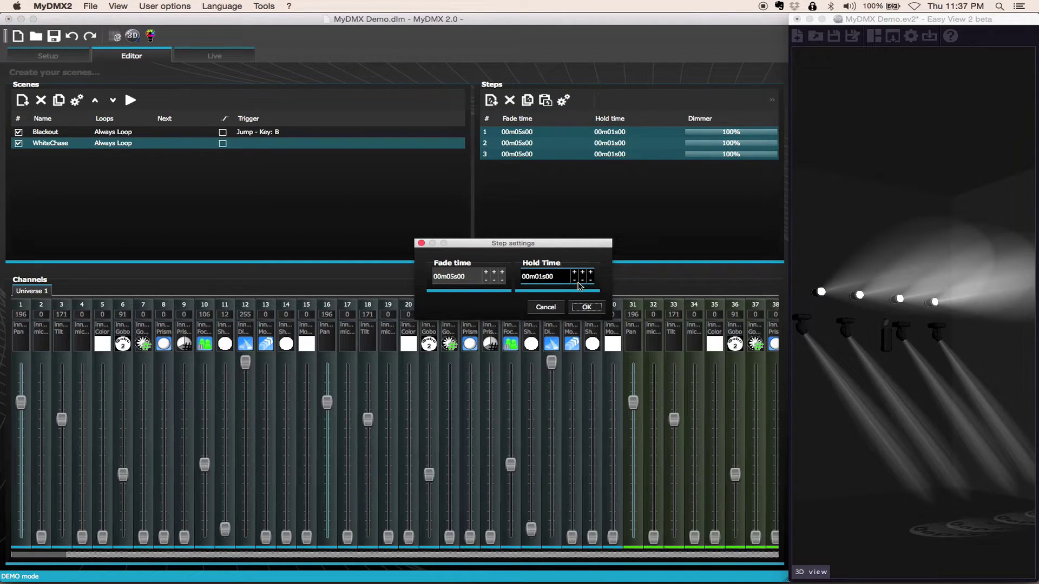
click(582, 280)
click(587, 307)
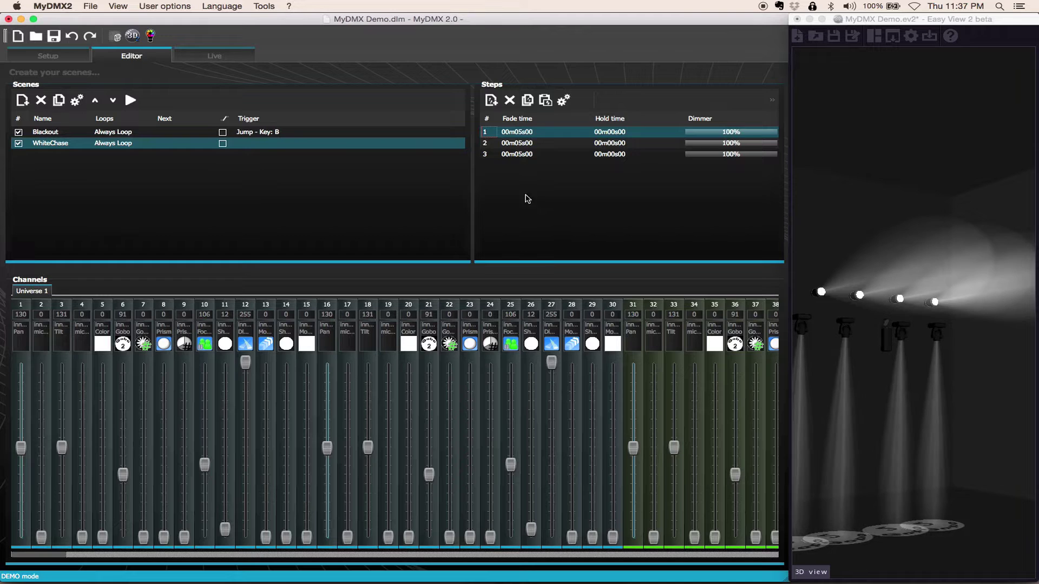
click(131, 101)
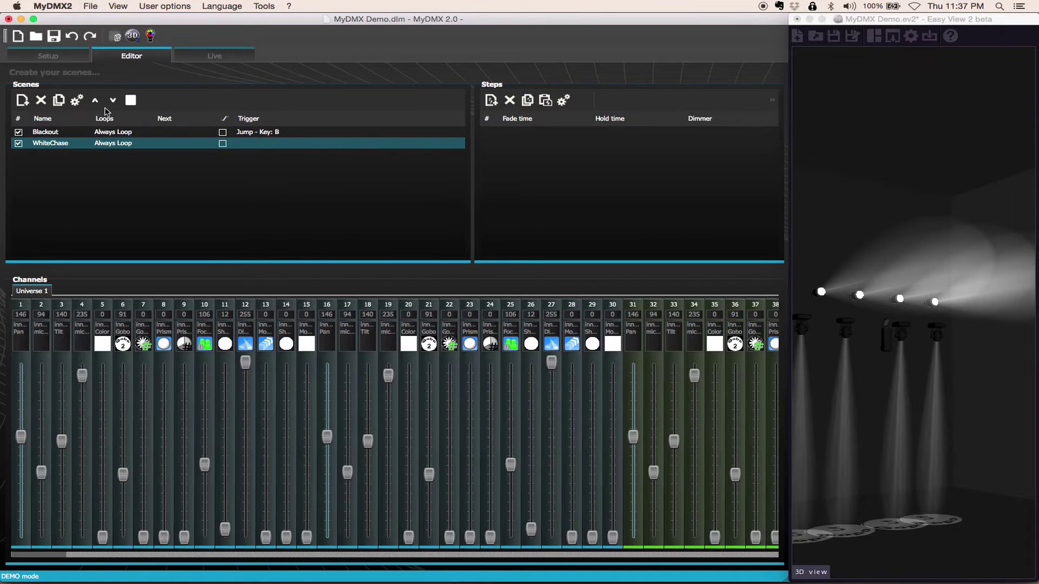
- Stop playback and duplicate WhiteSolo as a new scene named RedSolo
click(130, 100)
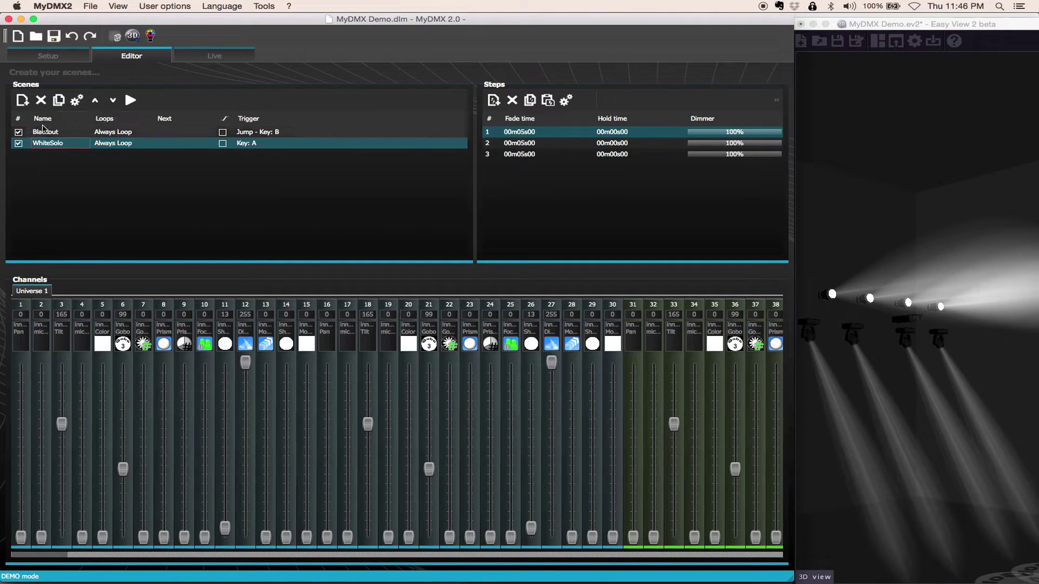
click(58, 101)
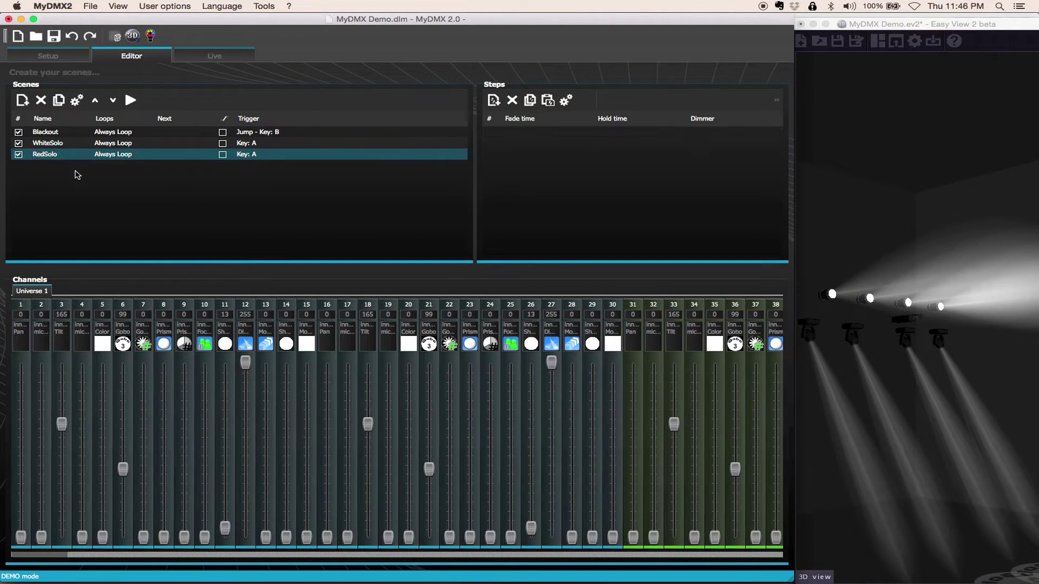
shift+click(544, 157)
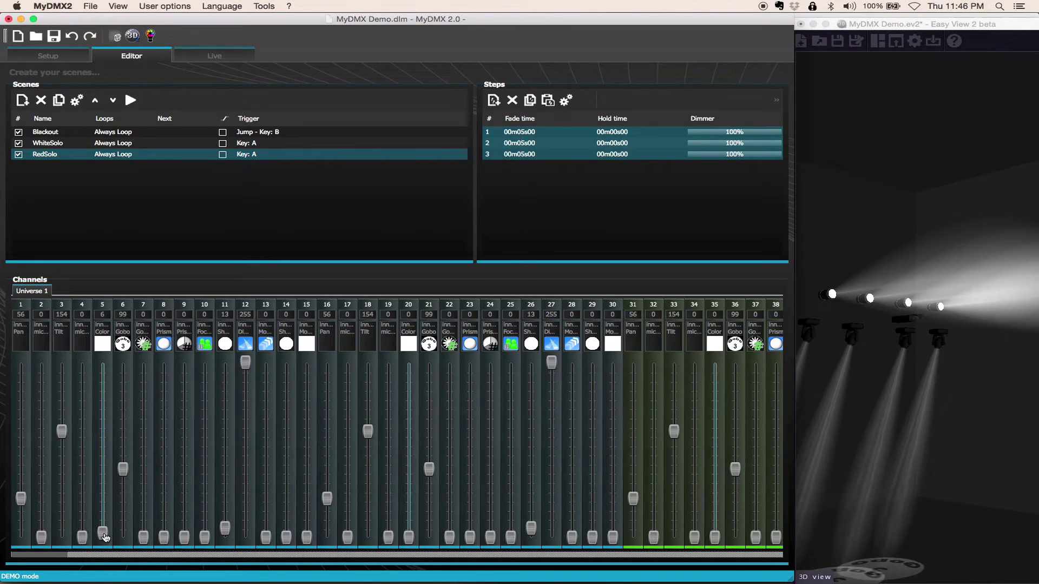
- Raise RedSolo's colour channel so the beams turn red, and confirm its key trigger
drag(106, 537, 105, 533)
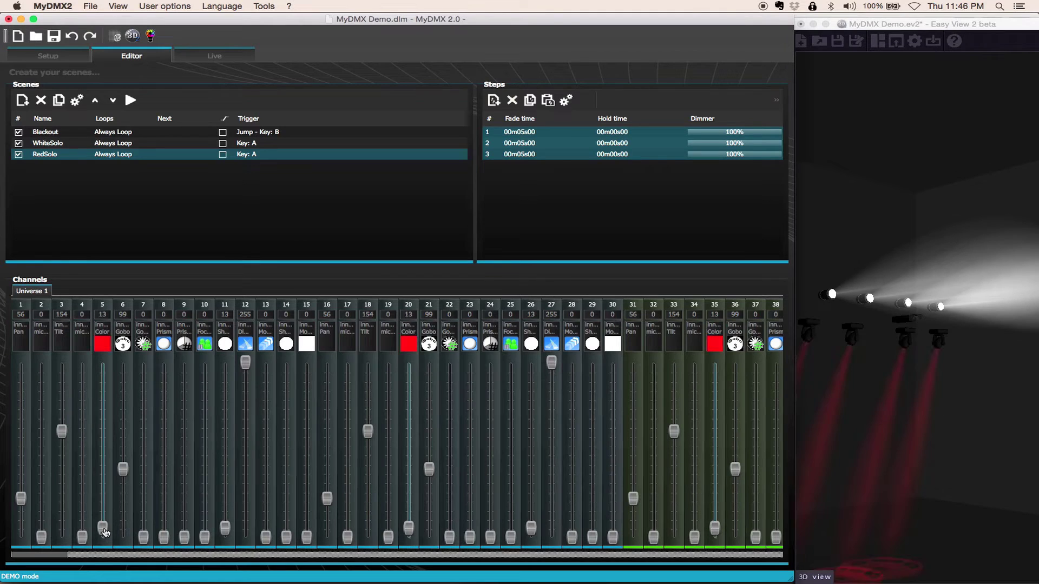
click(557, 218)
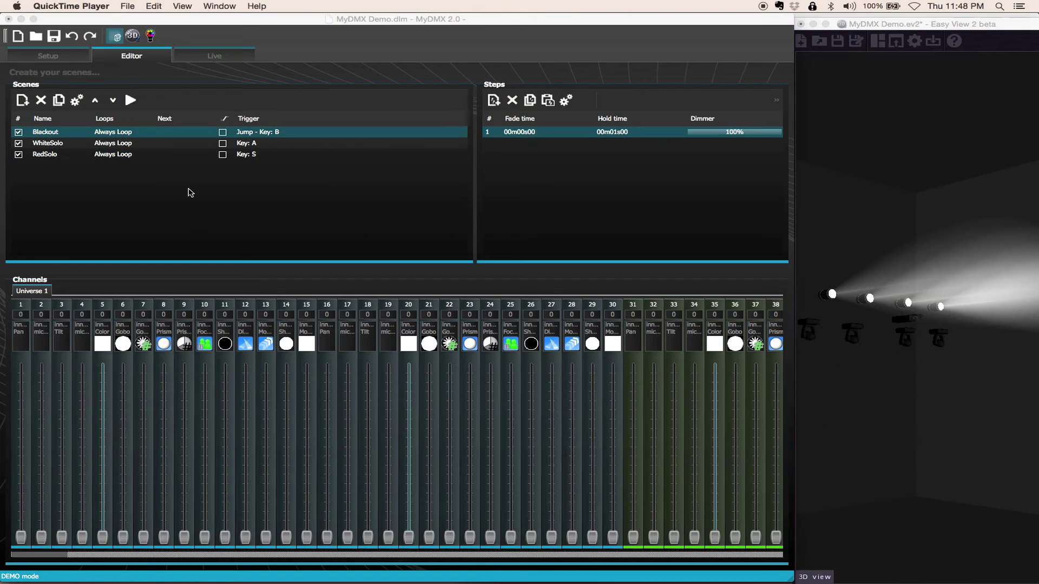
click(183, 155)
click(183, 155)
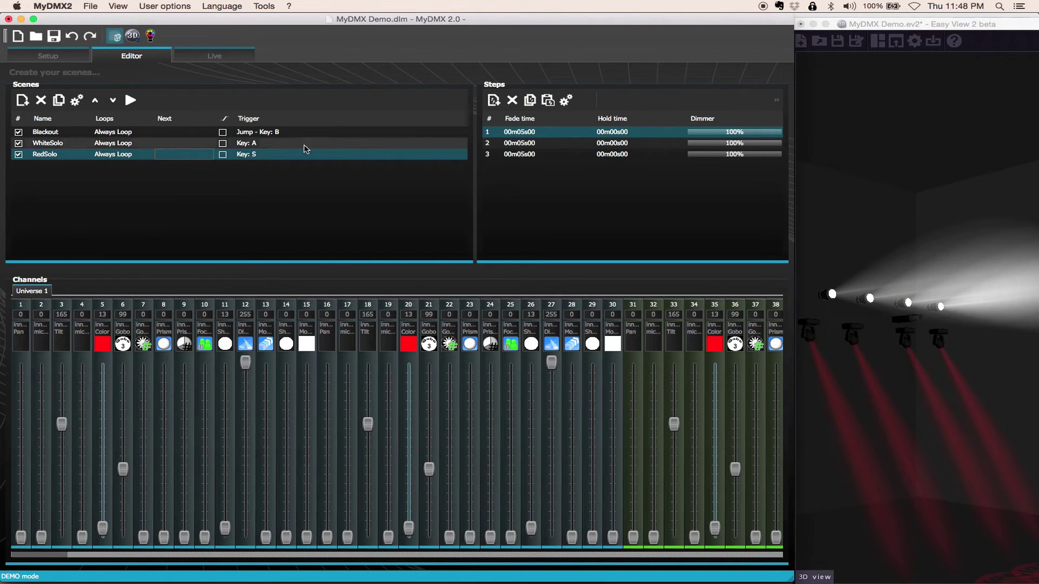
key(a)
- In the Live view, trigger WhiteSolo, then RedSolo, then WhiteSolo again
click(196, 53)
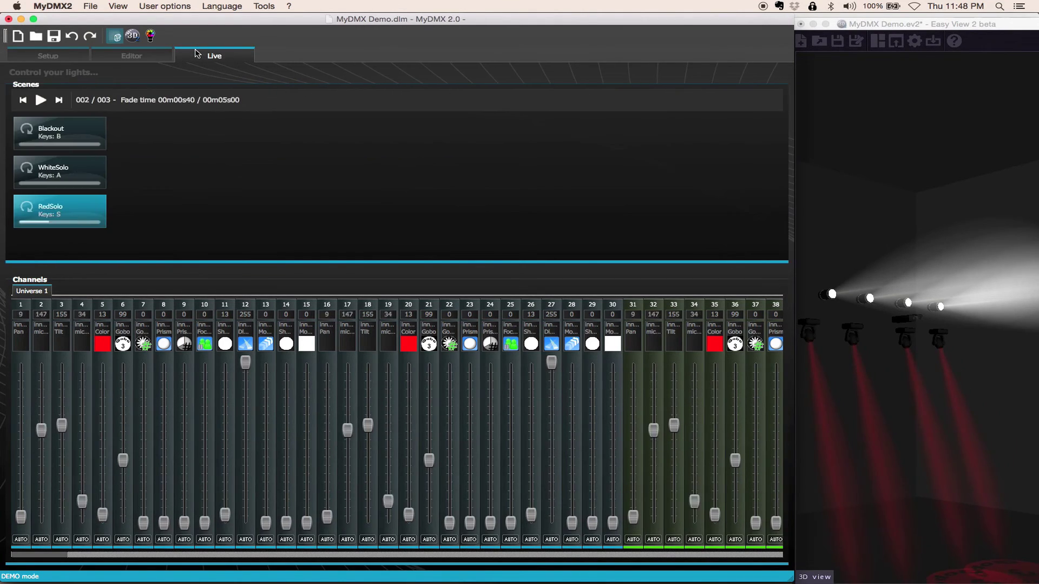
click(74, 168)
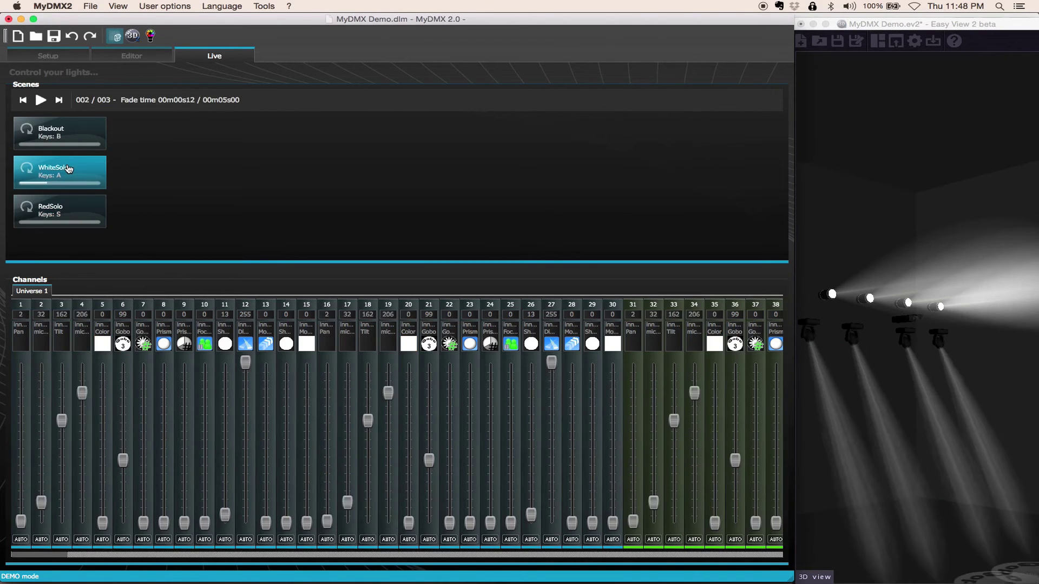
click(69, 208)
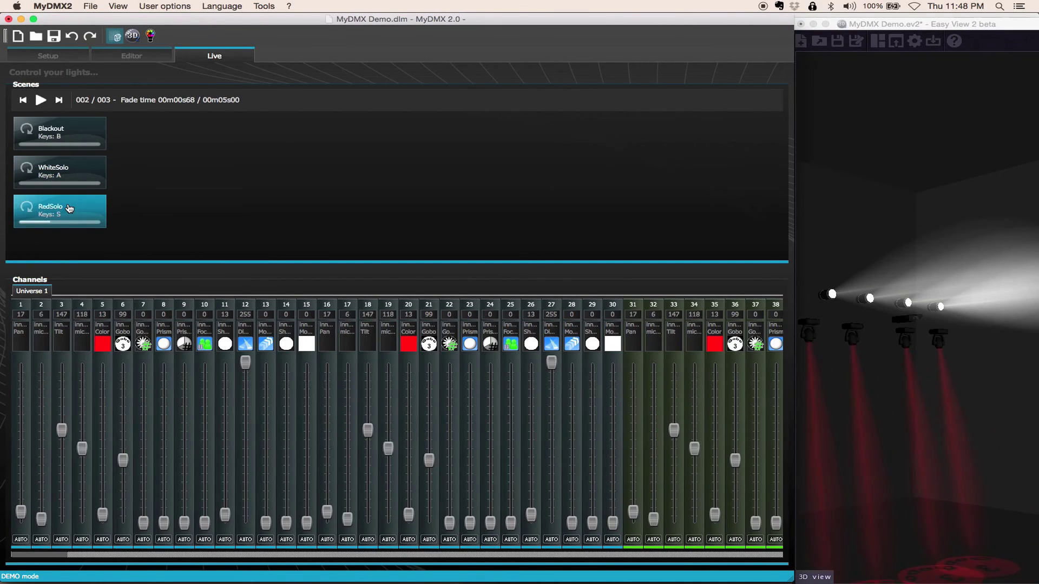
click(60, 171)
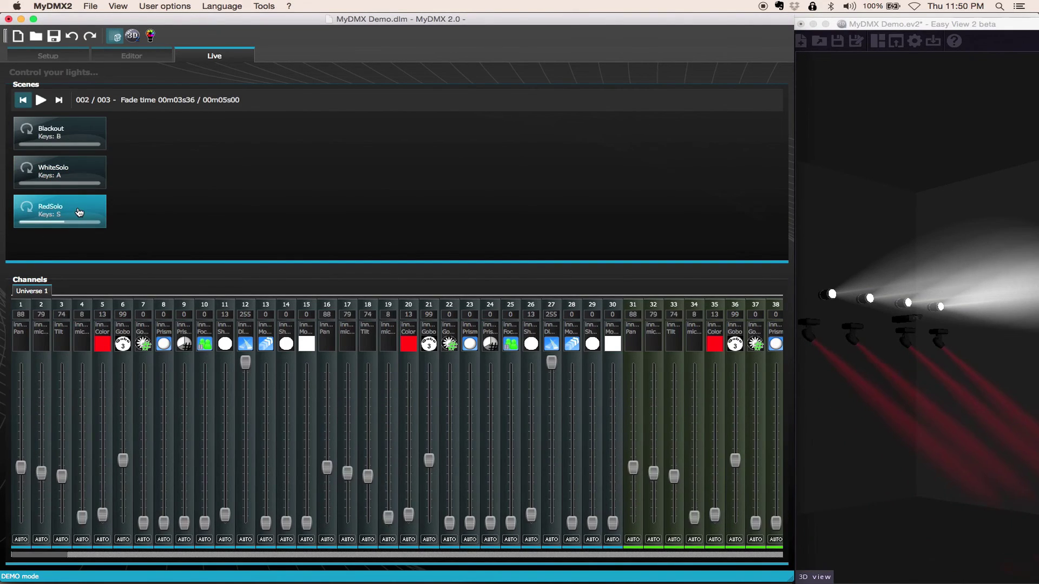